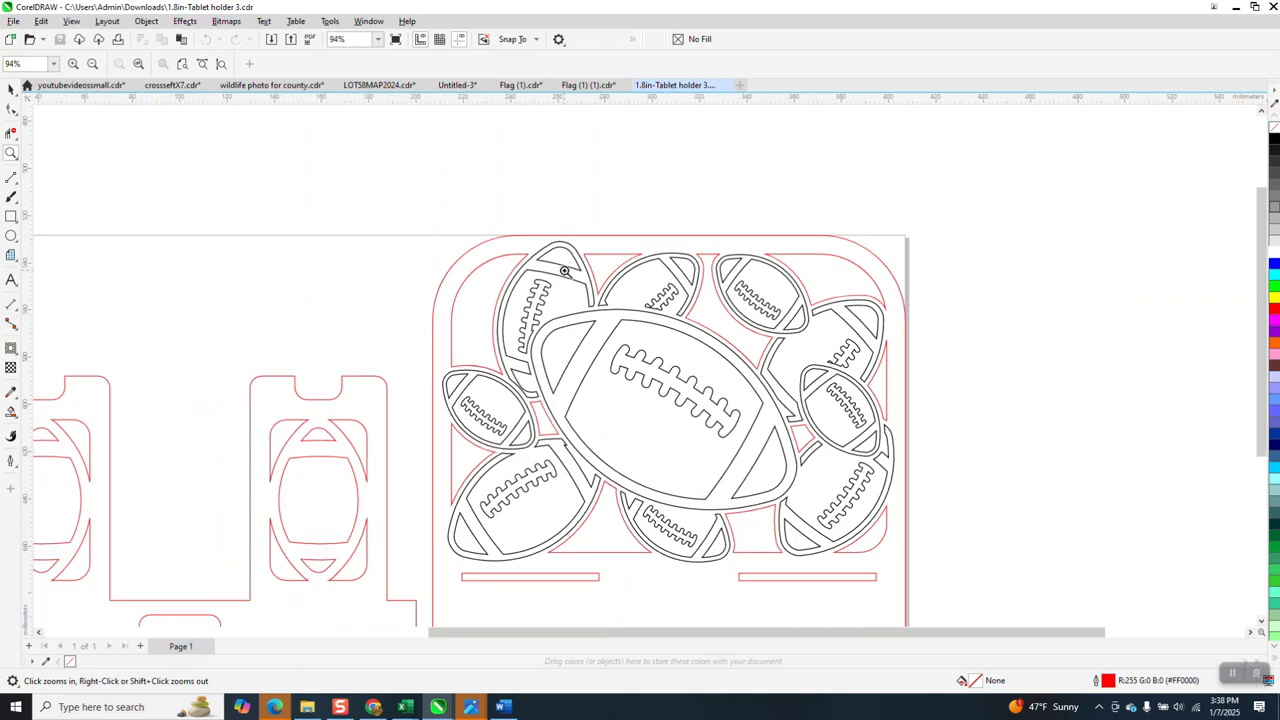
Step: Check whether the large panel outline and the football artwork are grouped or separate objects
click(10, 90)
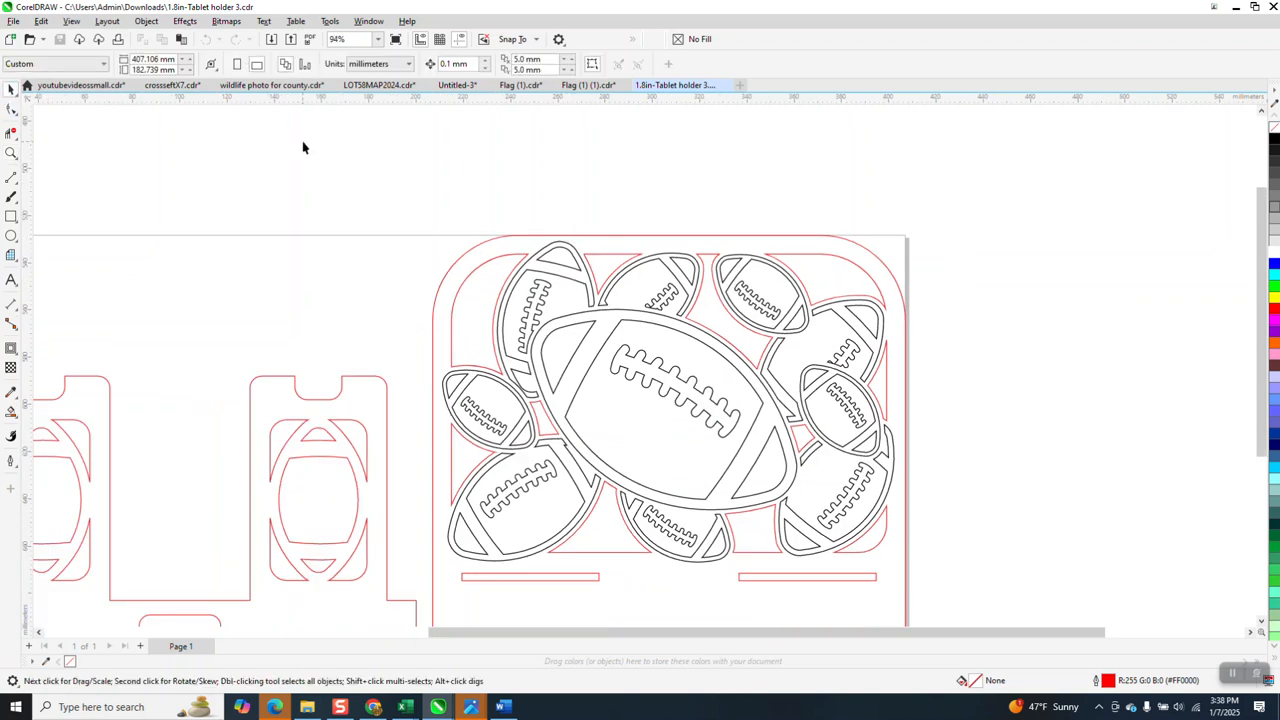
click(464, 260)
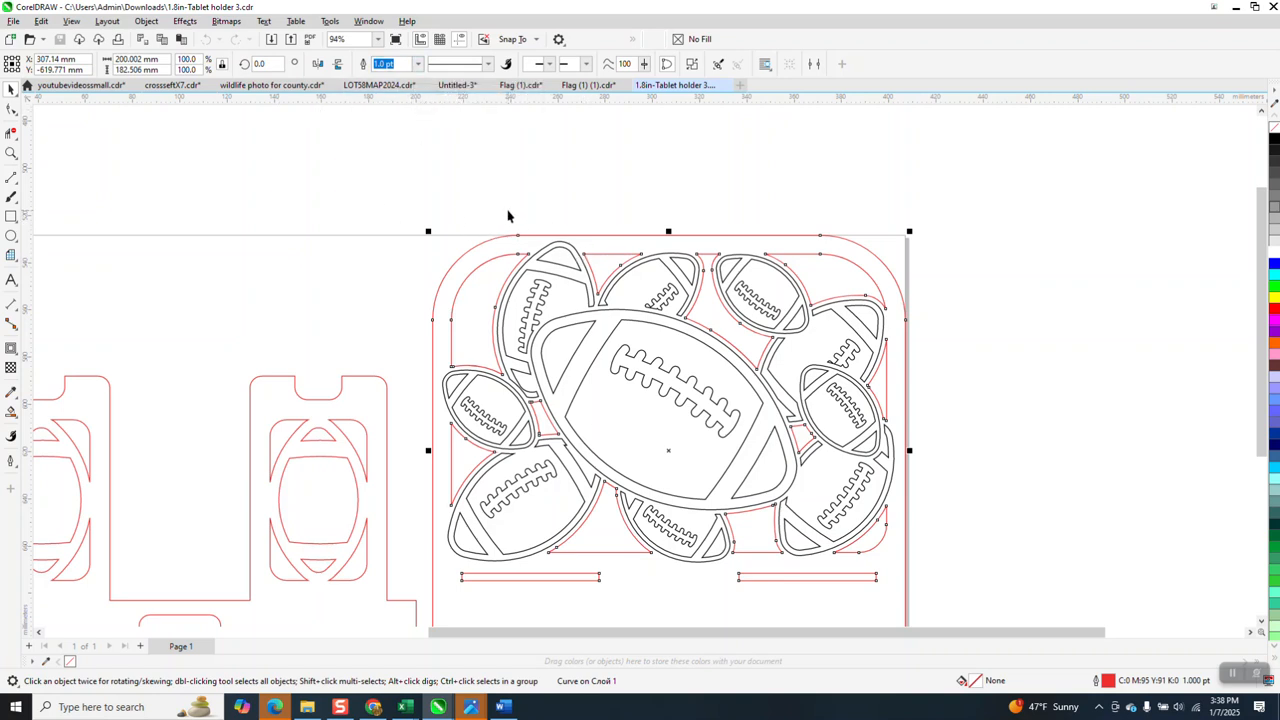
scroll(508, 216, down, 1)
drag(422, 202, 858, 598)
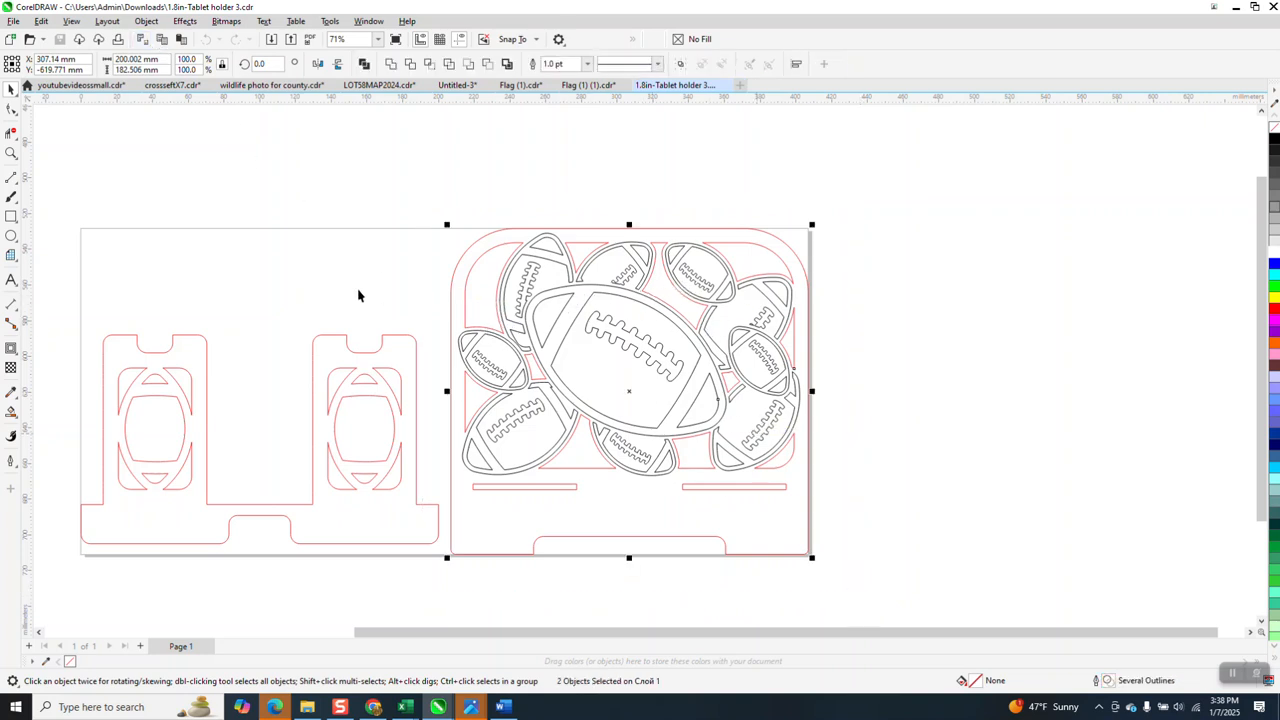
click(147, 21)
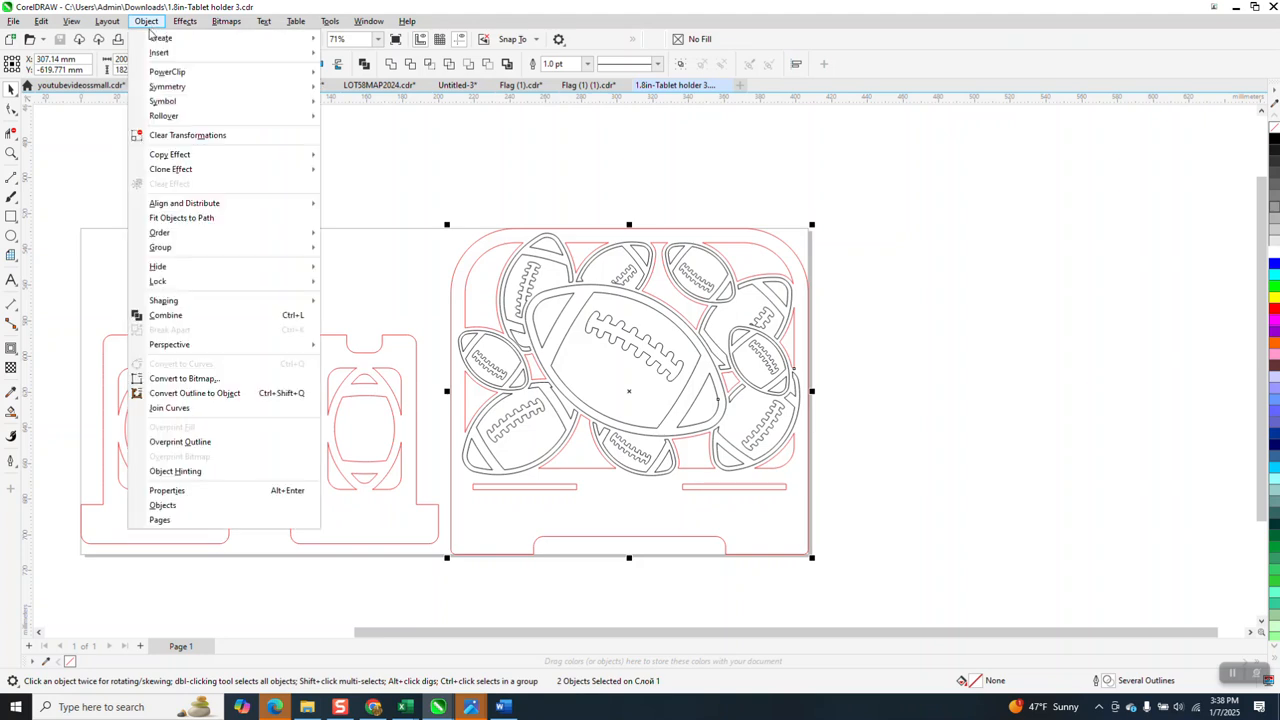
mouse_move(181, 250)
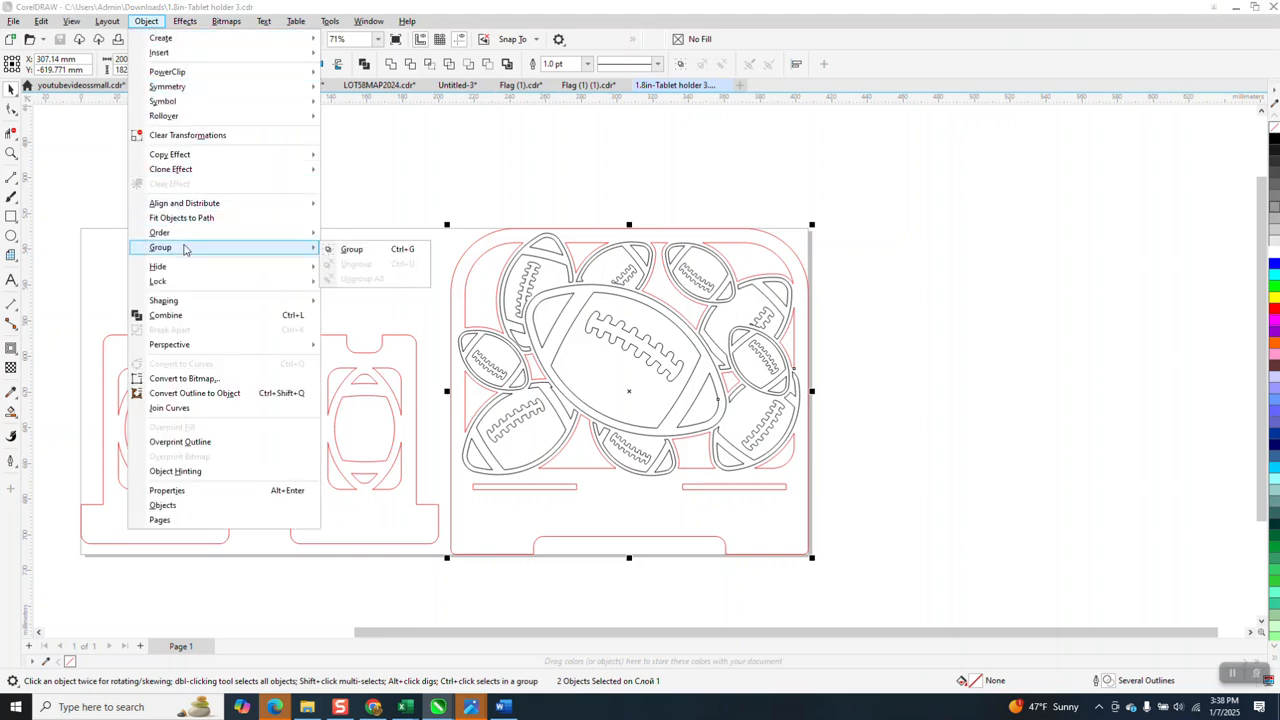
click(480, 208)
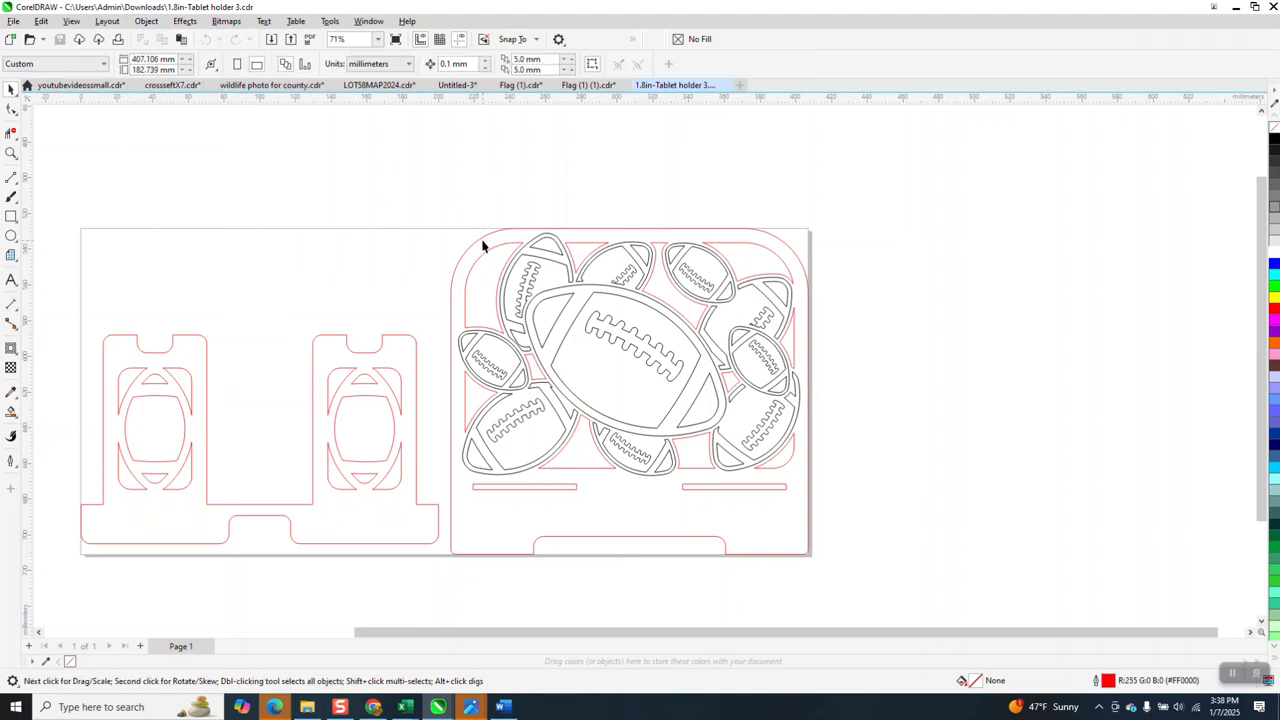
click(483, 246)
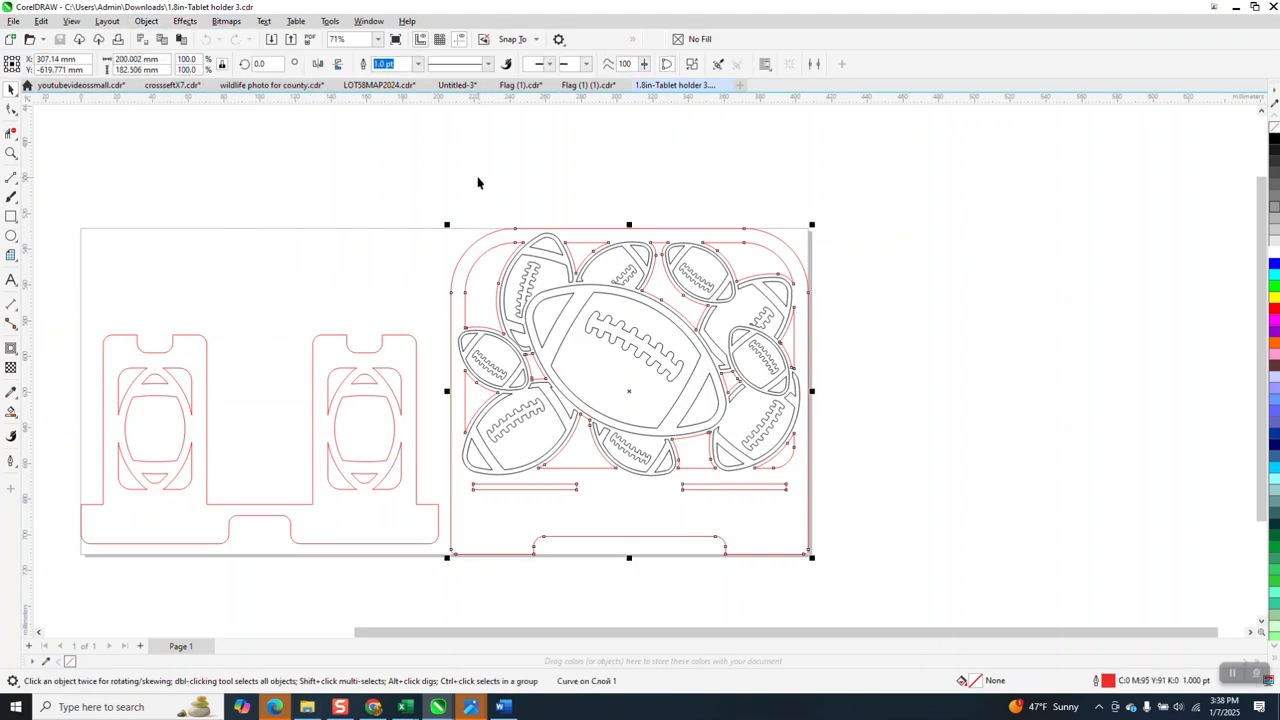
Step: Set the nudge distance to 220 mm and nudge the large red panel outline to the right, clear of the footballs
click(468, 117)
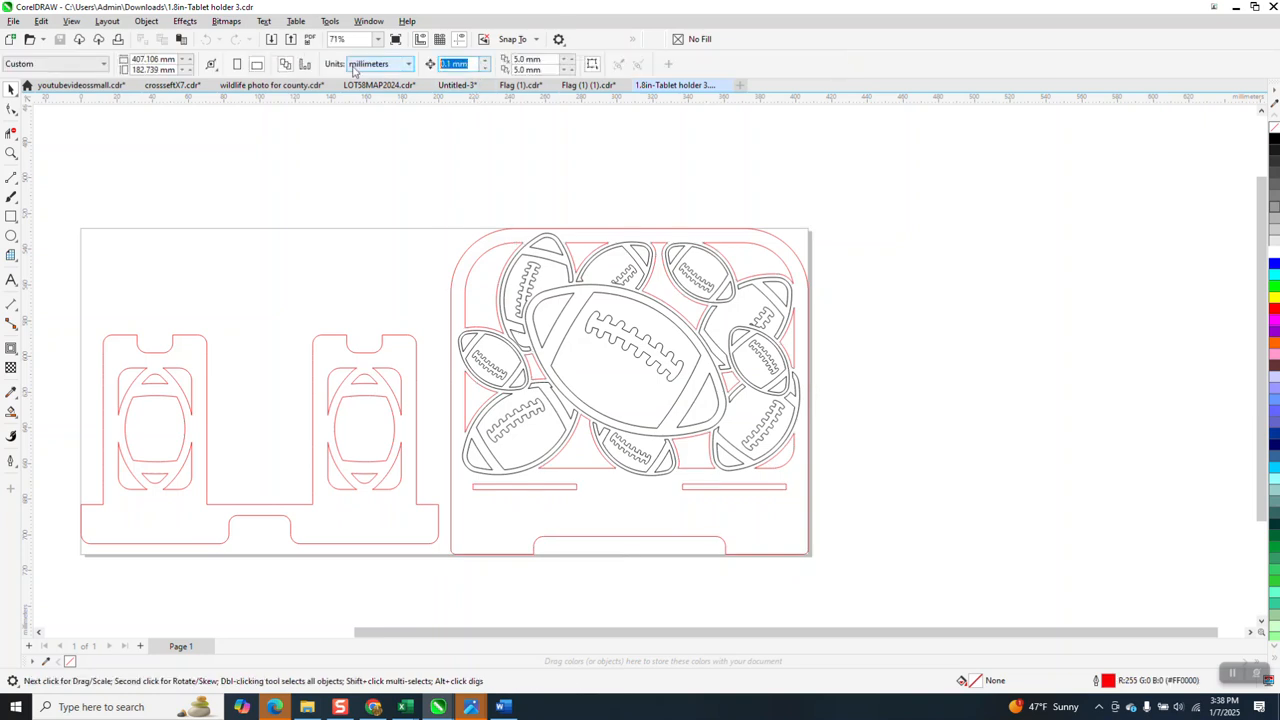
text(220)
click(590, 237)
key(Right)
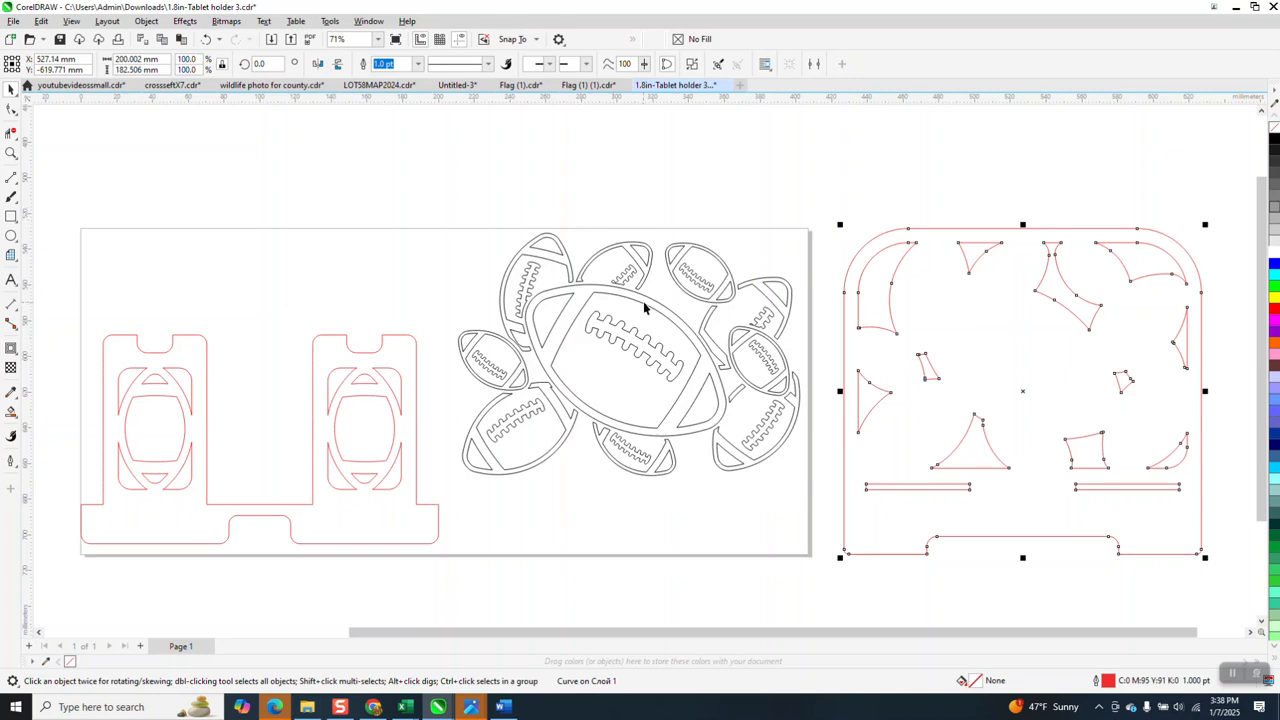
Step: Set the outline width of the large red panel to Hairline
click(417, 63)
click(401, 89)
click(147, 21)
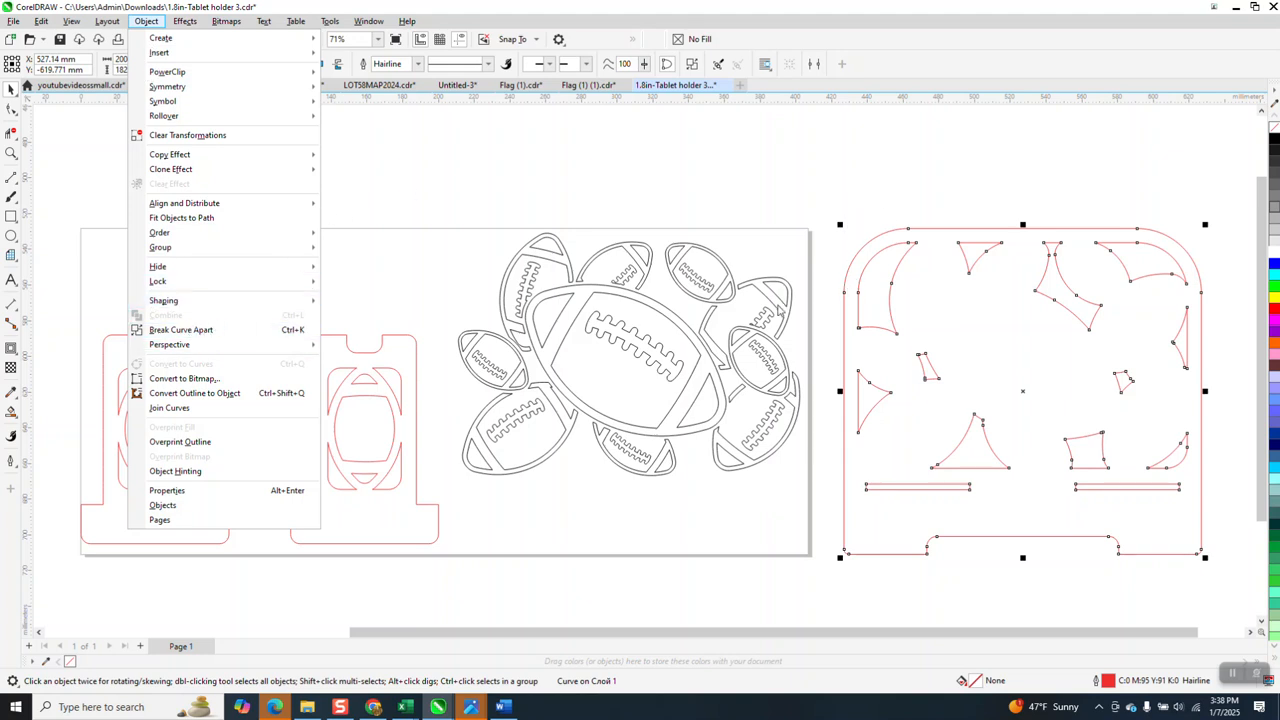
click(780, 303)
Step: Select the black football artwork and examine its linework up close
click(786, 288)
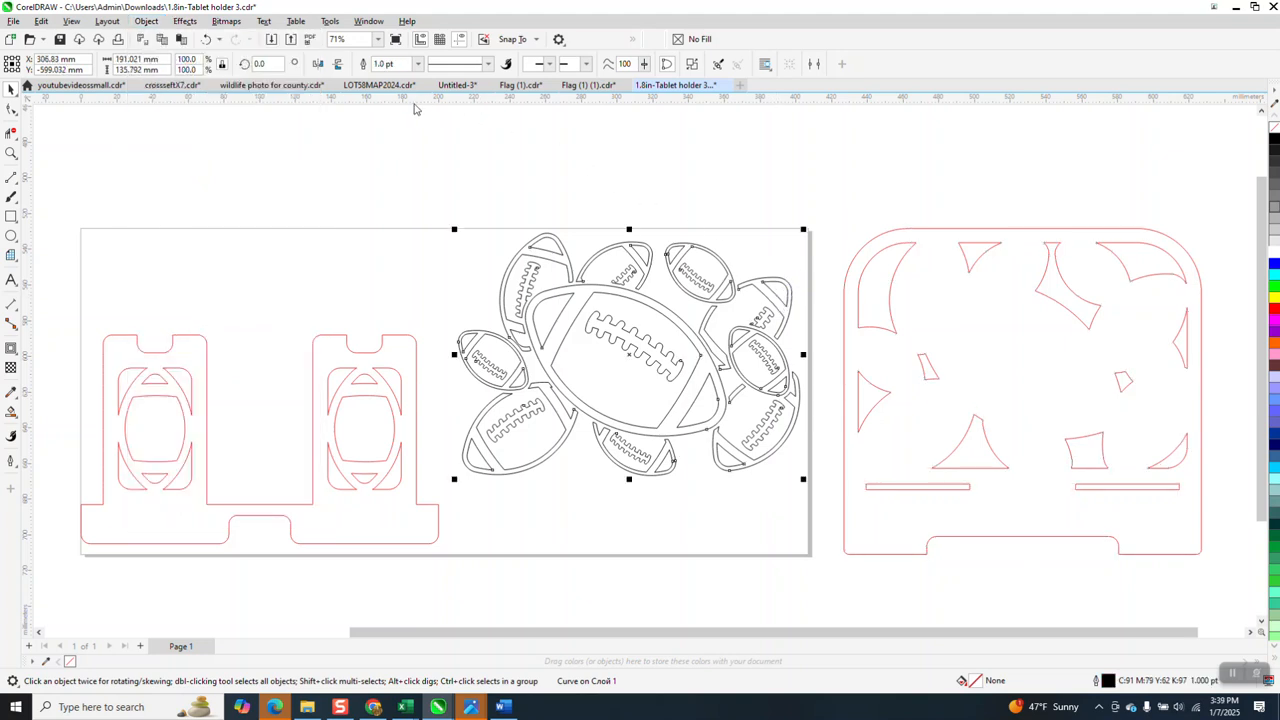
click(11, 153)
drag(448, 233, 836, 511)
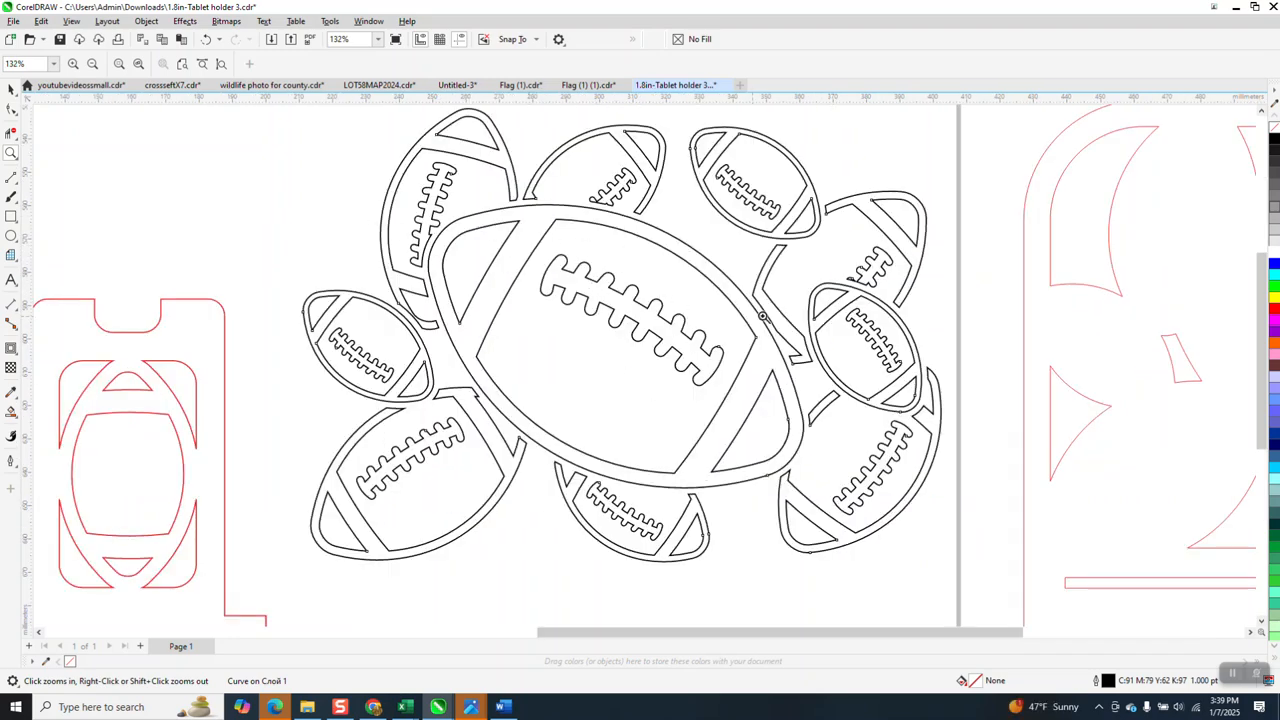
scroll(471, 233, down, 3)
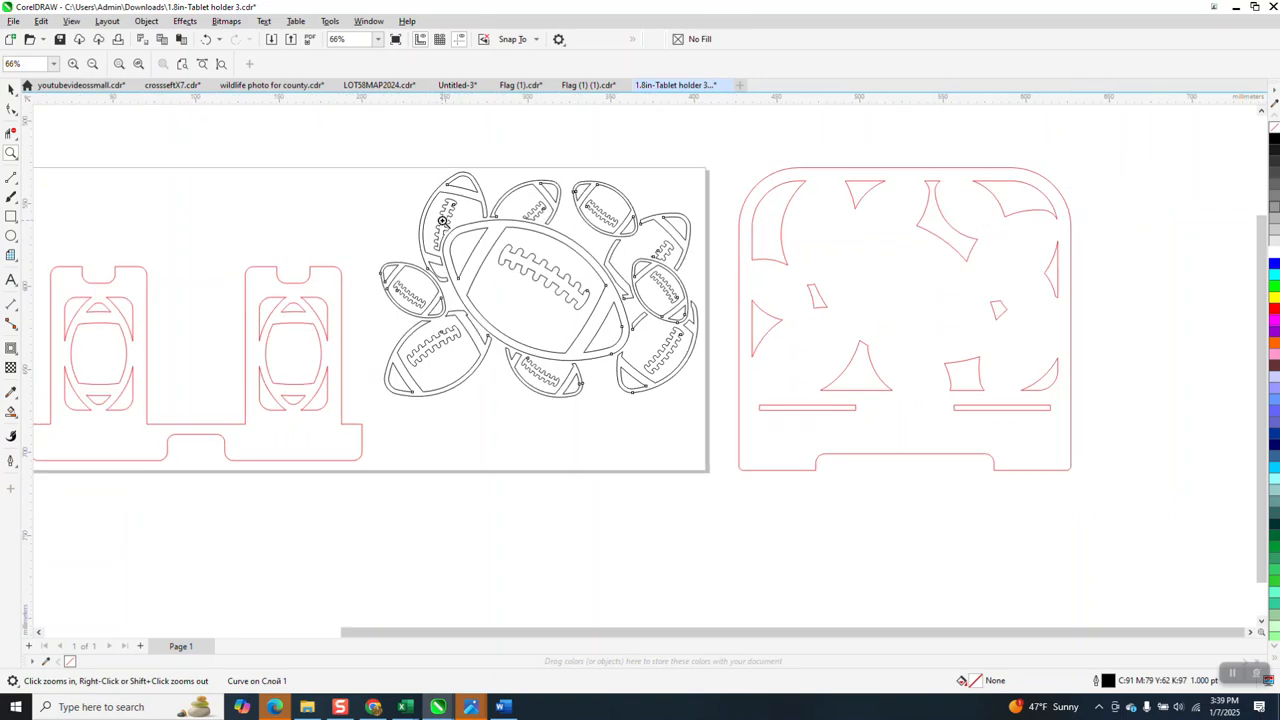
scroll(548, 283, up, 4)
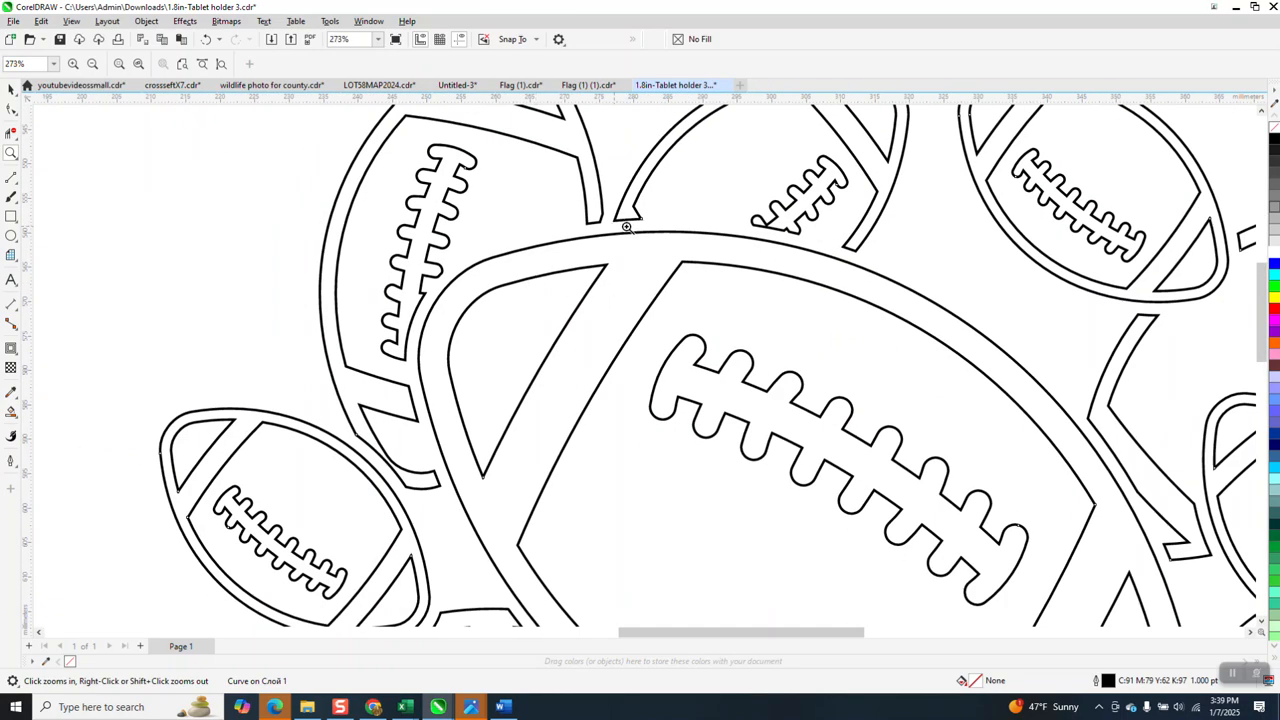
scroll(626, 228, down, 4)
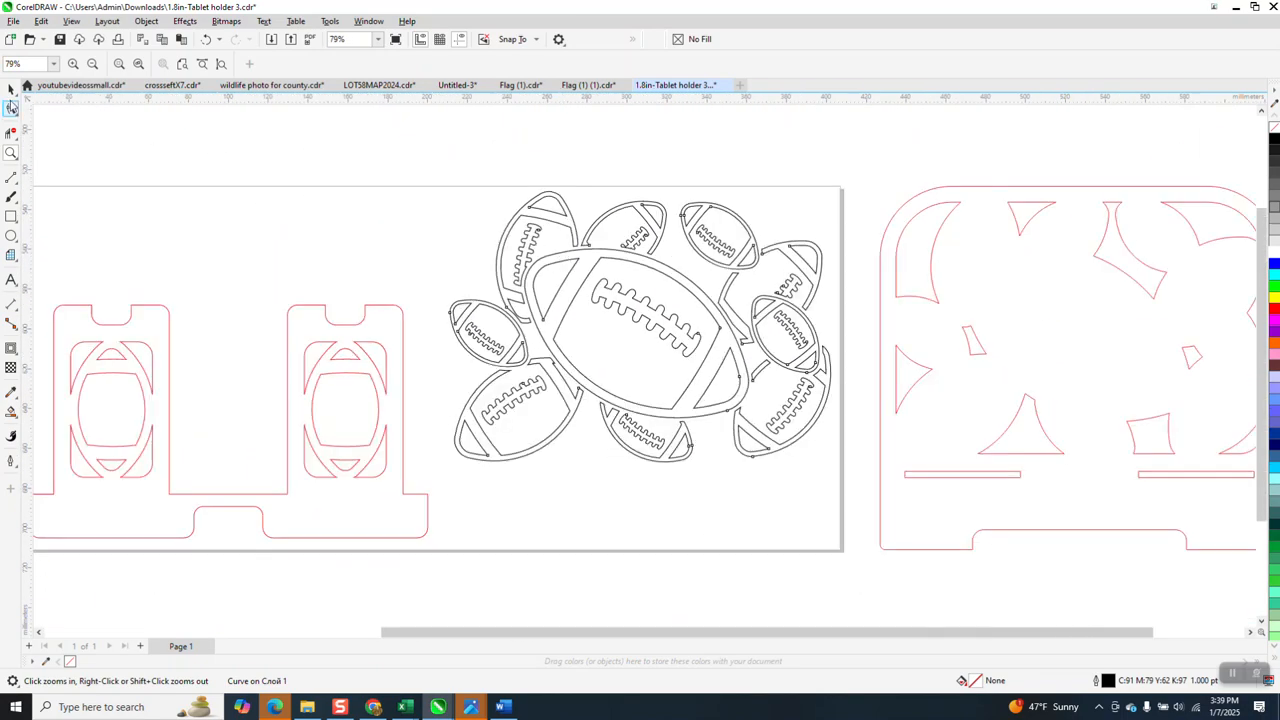
Step: Move the large red panel outline back to its original place around the football artwork
click(11, 90)
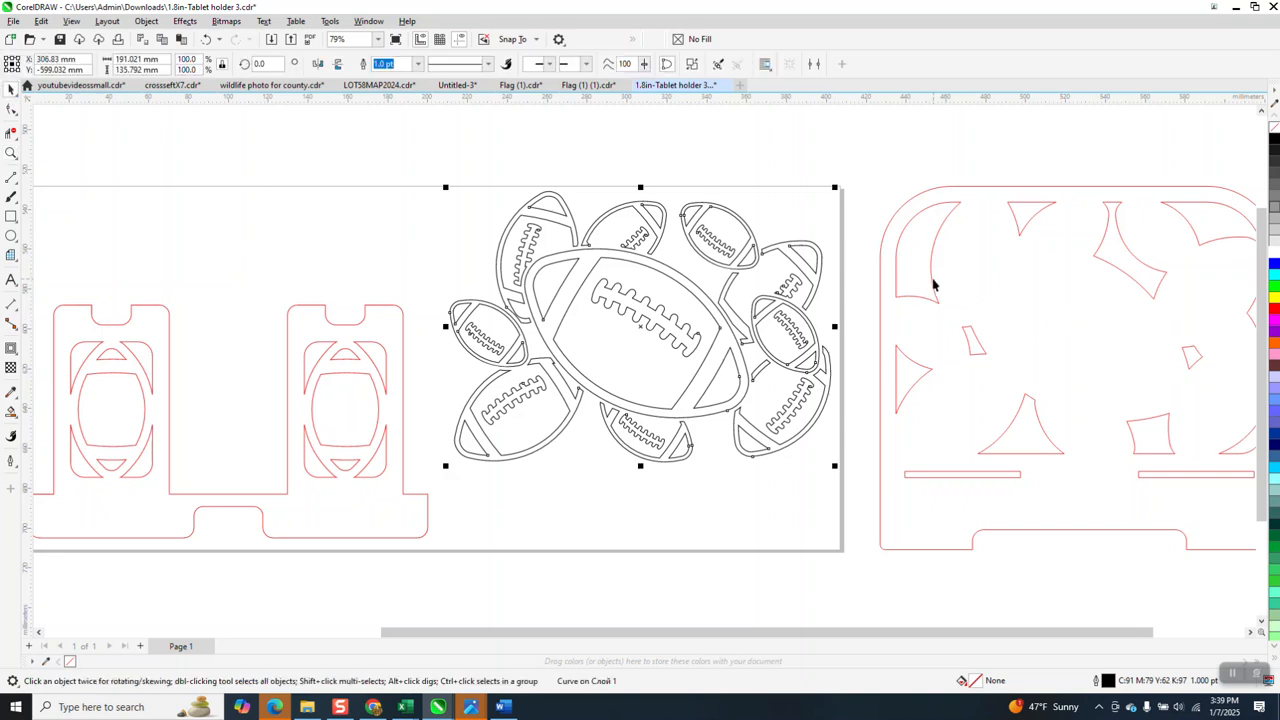
click(932, 279)
key(ctrl+z)
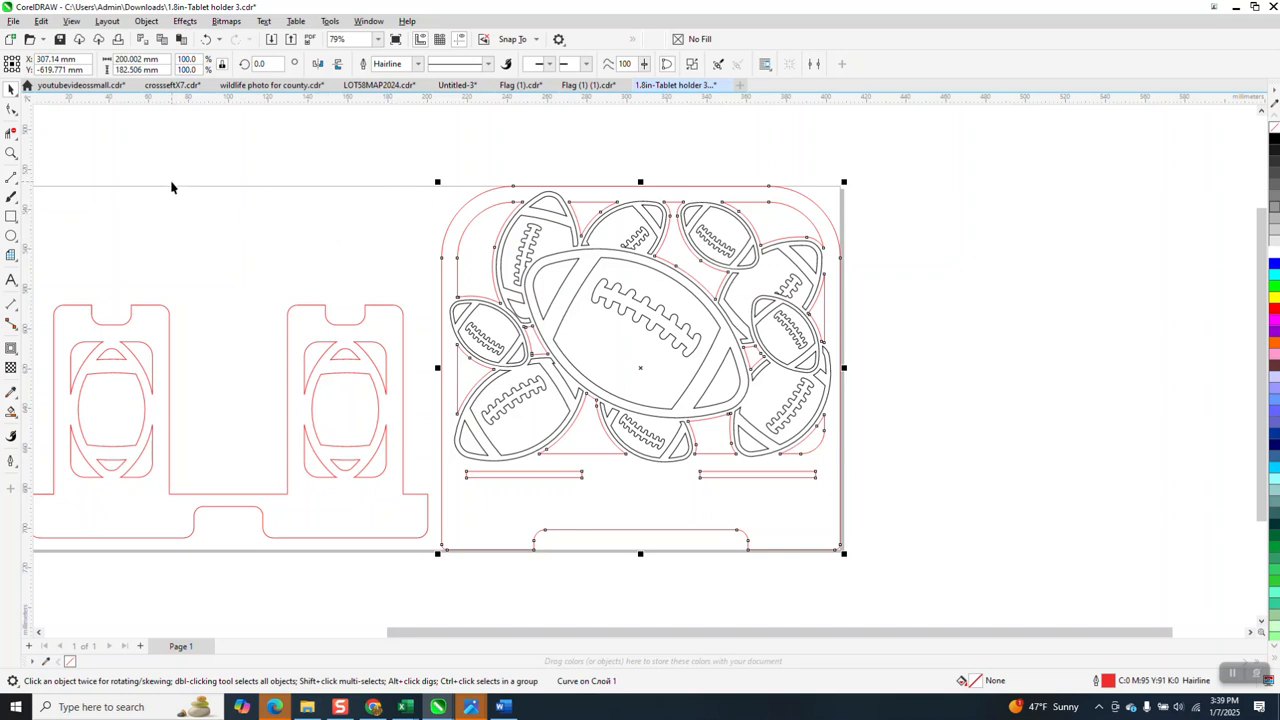
Step: Change the document's drawing units to inches
click(166, 131)
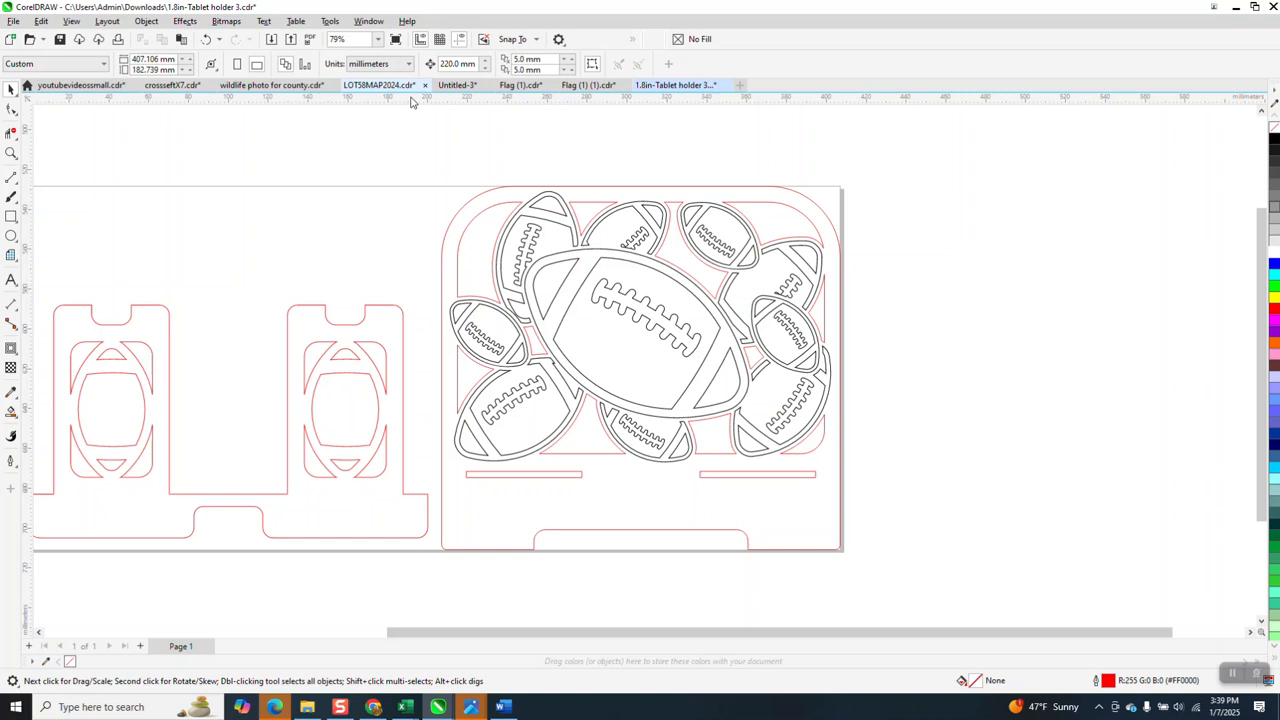
click(410, 67)
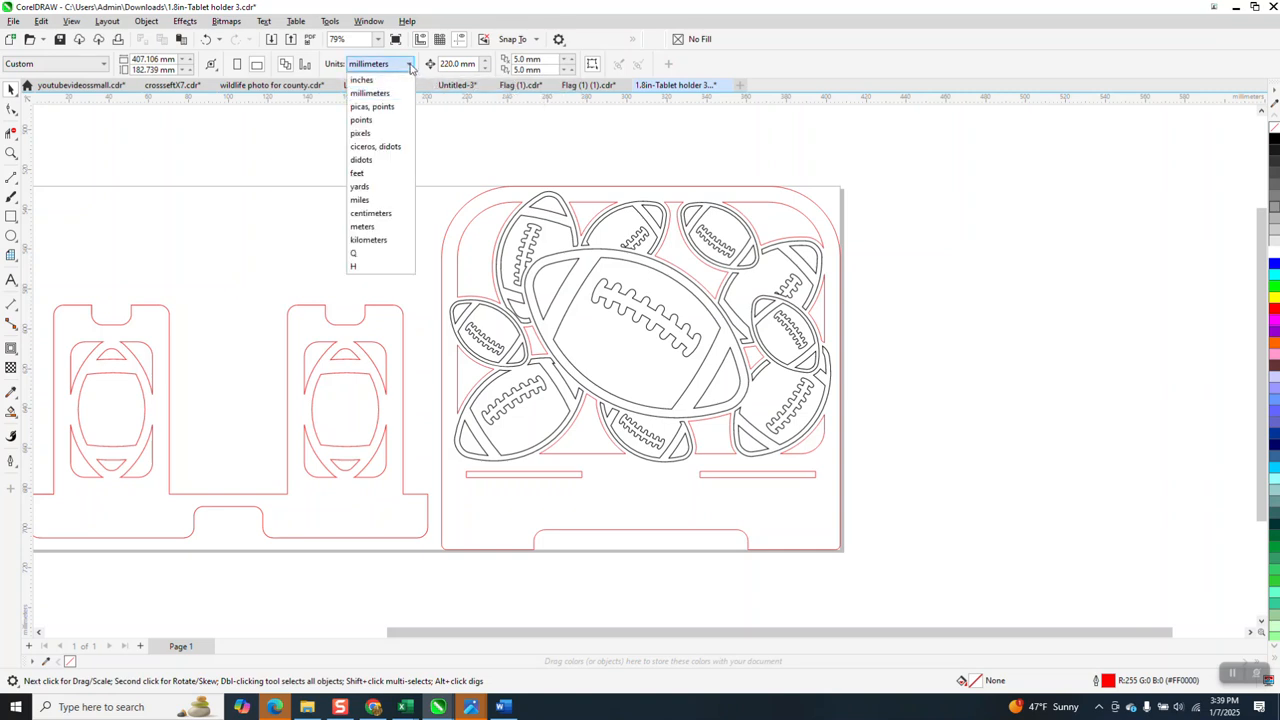
click(397, 82)
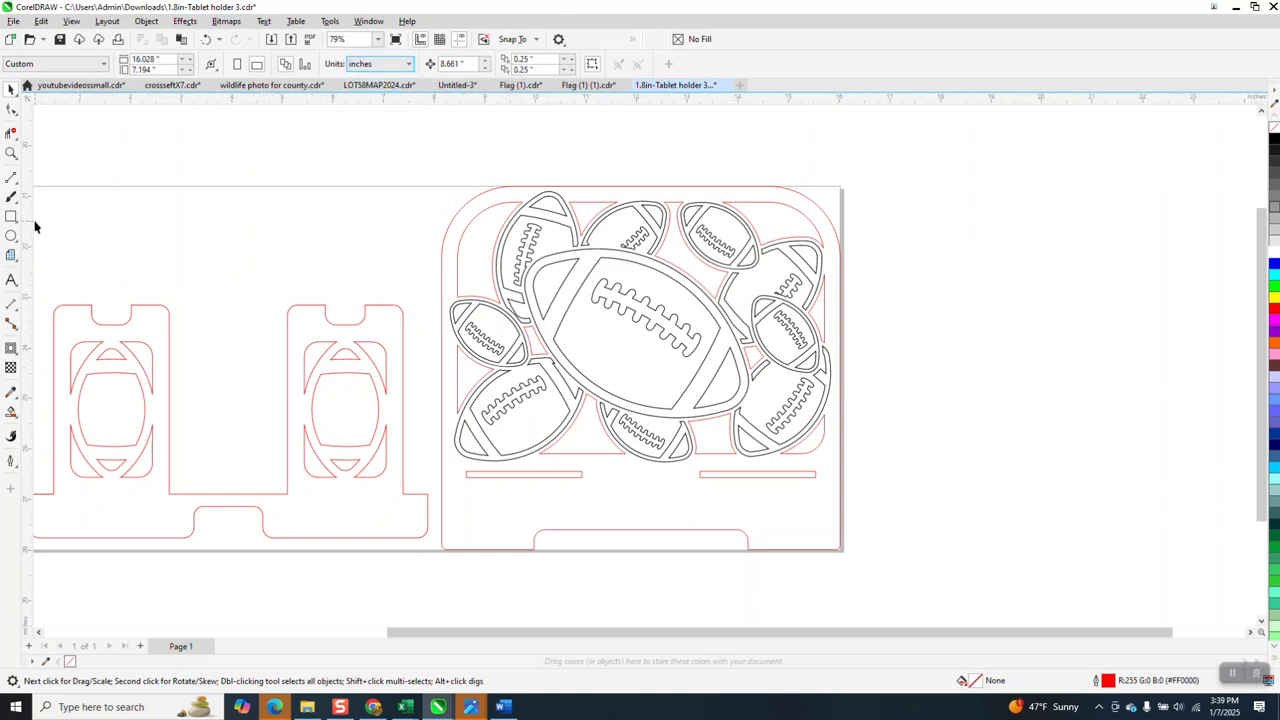
Step: Break the large red panel curve apart so its slots can be selected individually
click(11, 153)
drag(458, 458, 500, 486)
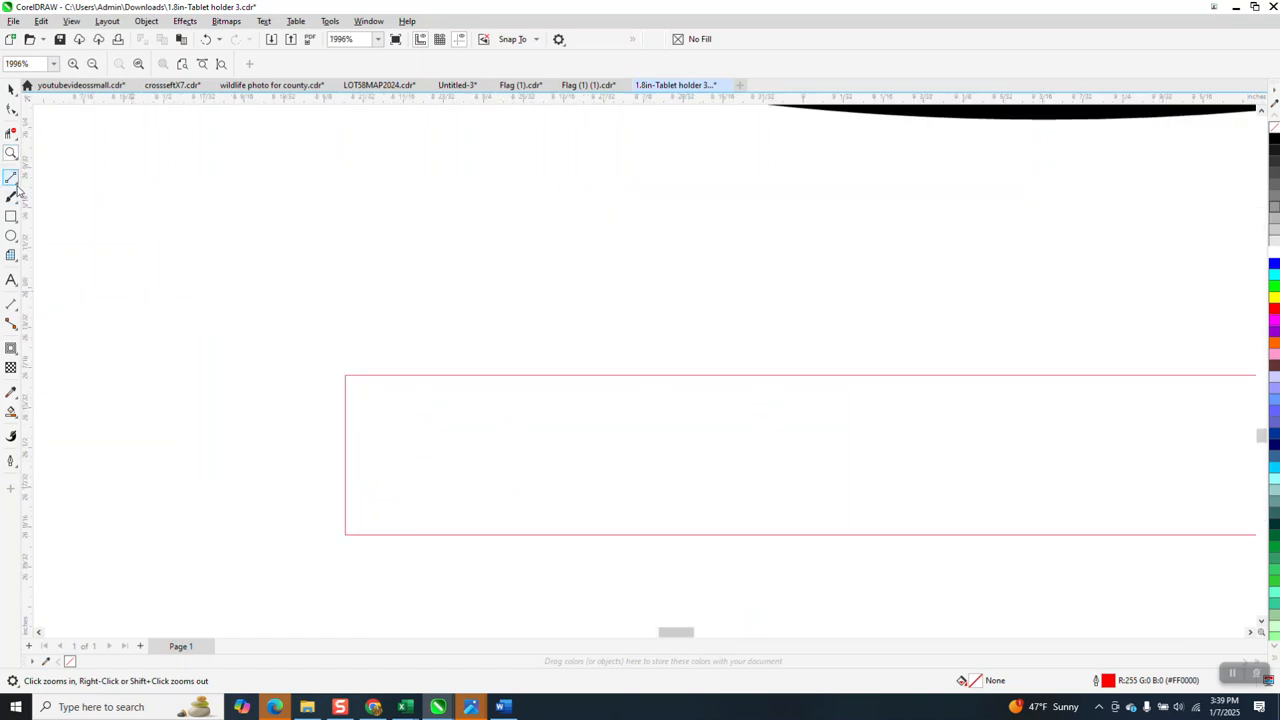
right_click(91, 165)
click(12, 90)
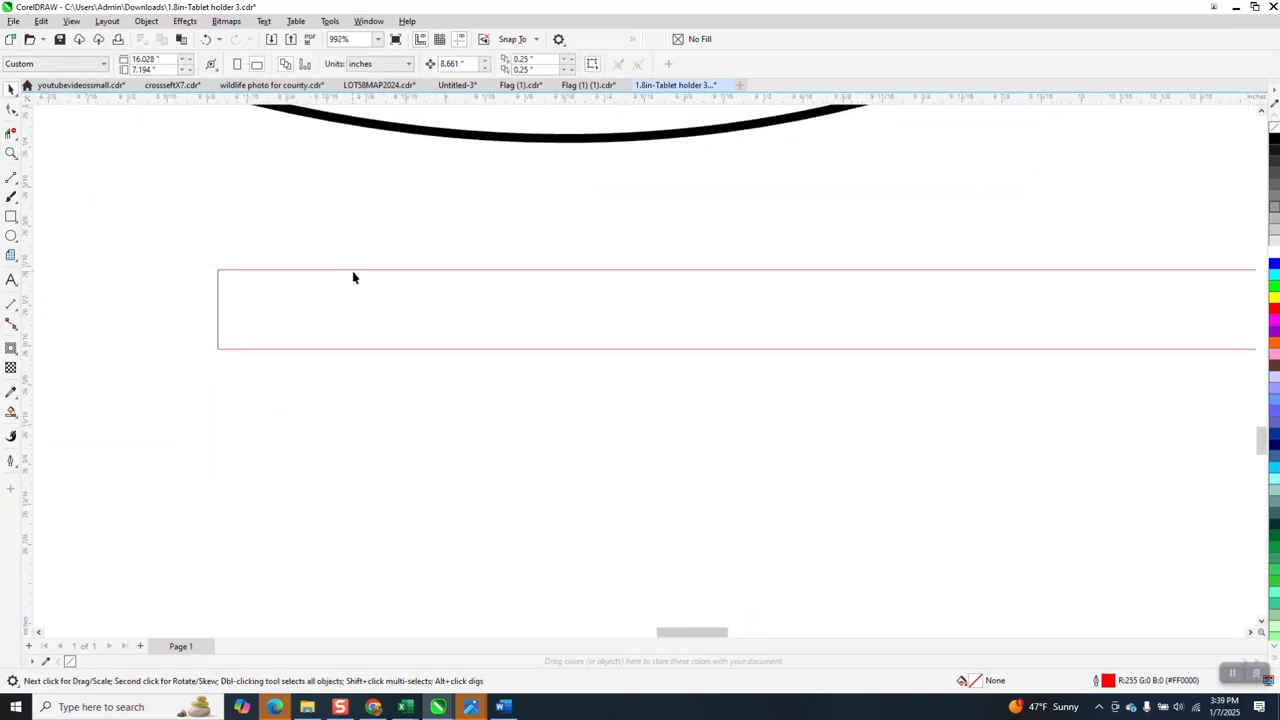
click(359, 271)
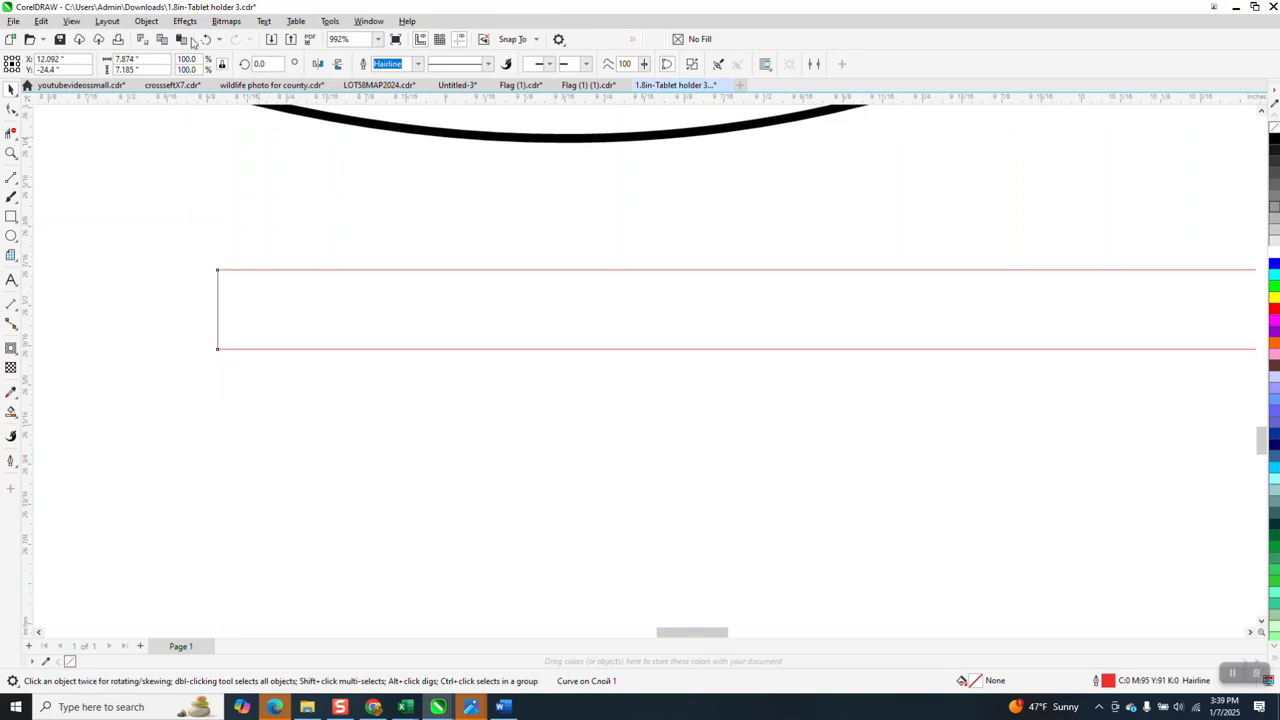
click(146, 21)
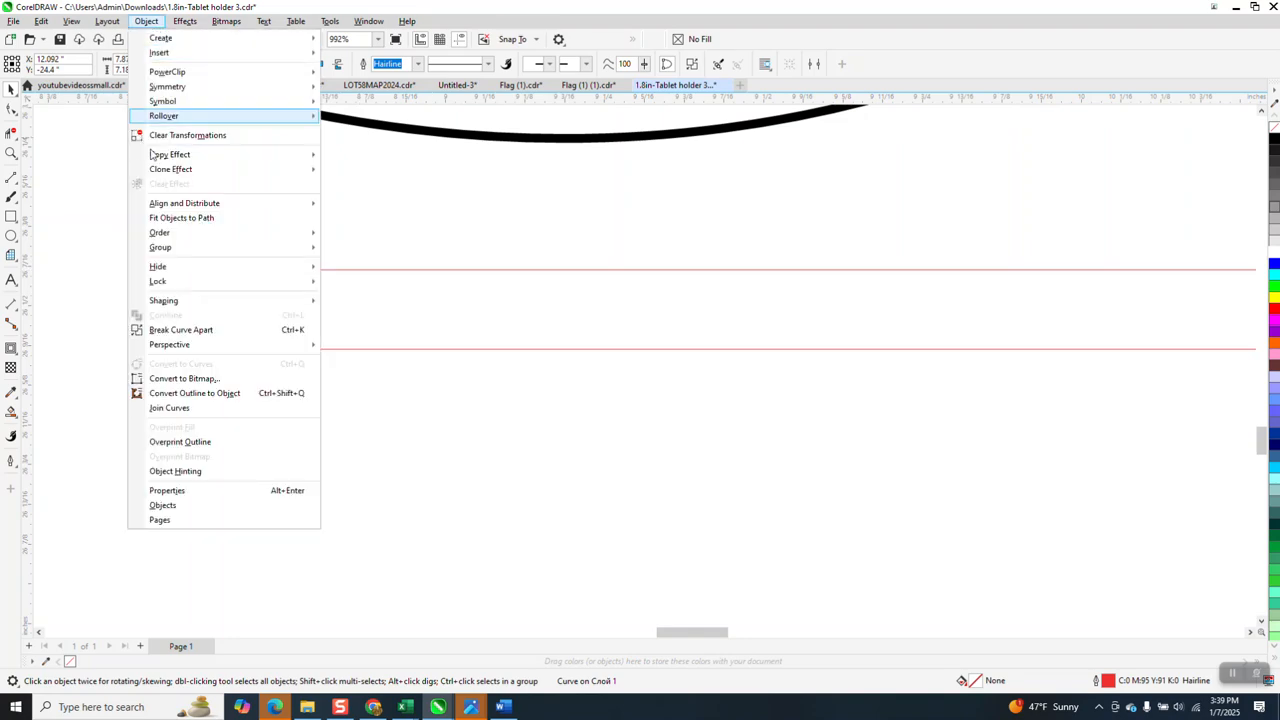
click(181, 330)
Step: Measure the lower-left slot of the large panel on its own and undo the break-apart
scroll(398, 425, down, 2)
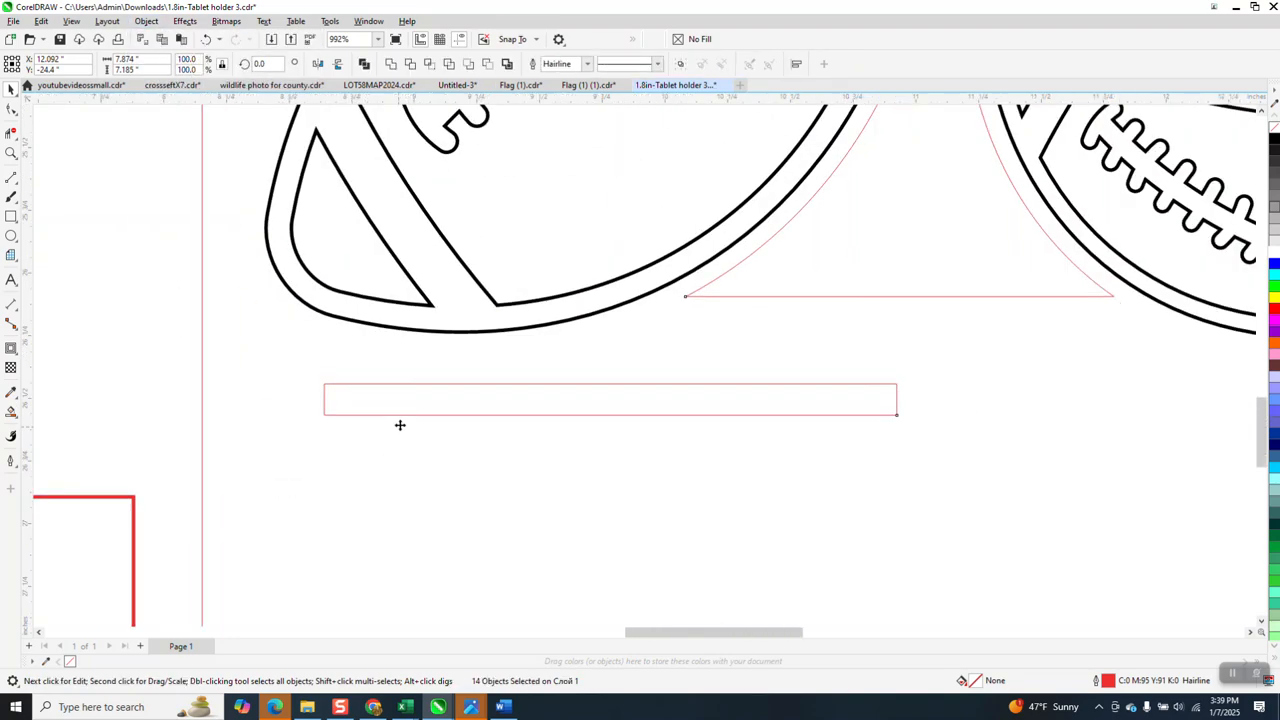
scroll(398, 425, down, 3)
click(404, 405)
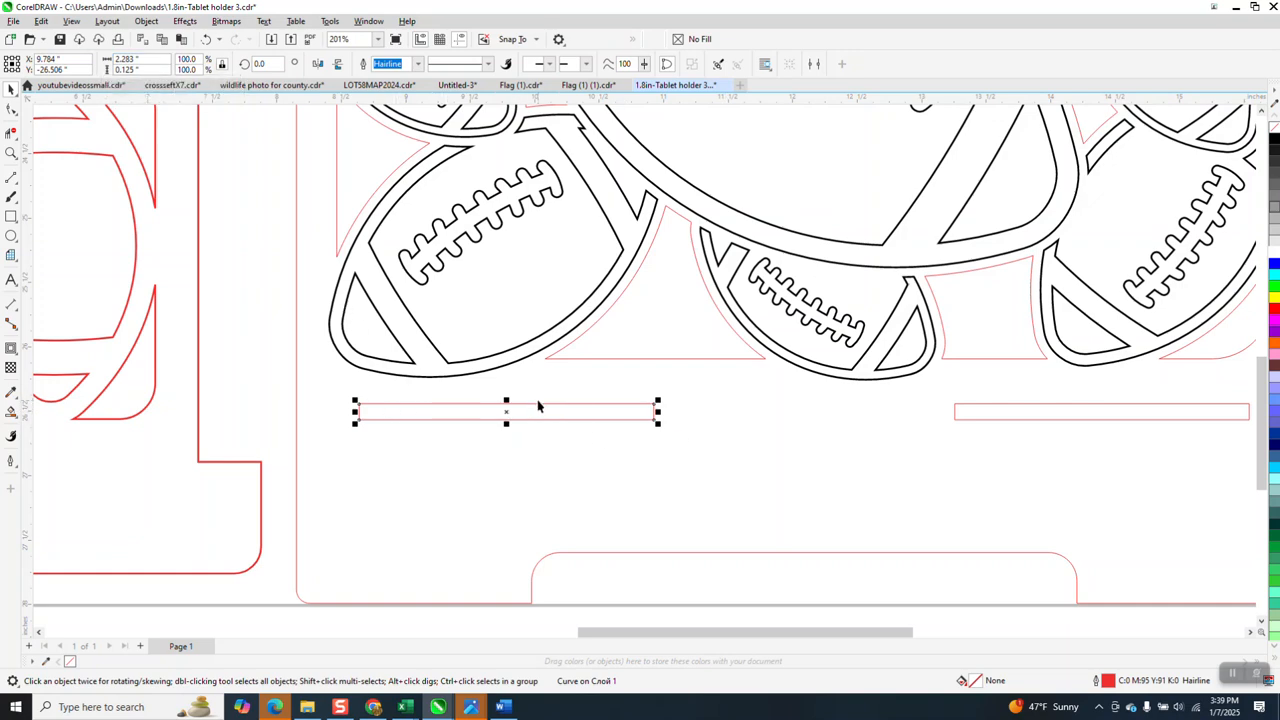
scroll(538, 405, down, 5)
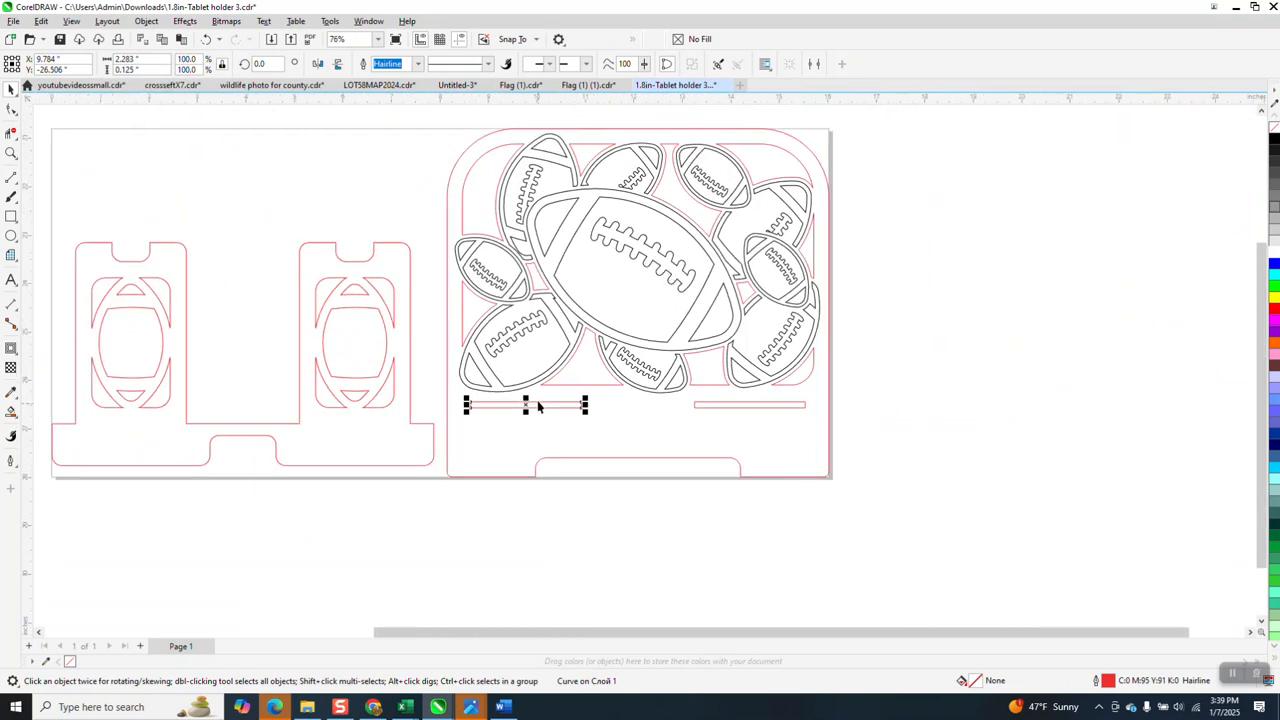
click(208, 40)
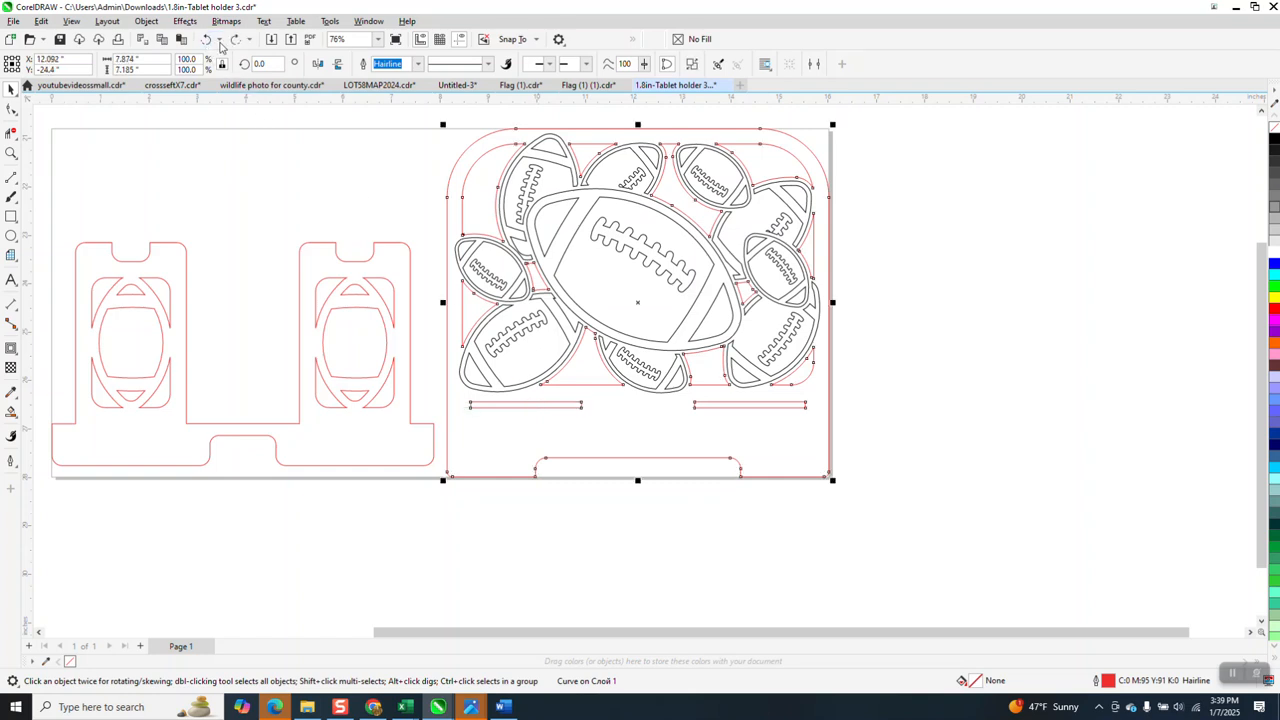
Step: Set the outline width of the two-upright support piece to Hairline
click(410, 259)
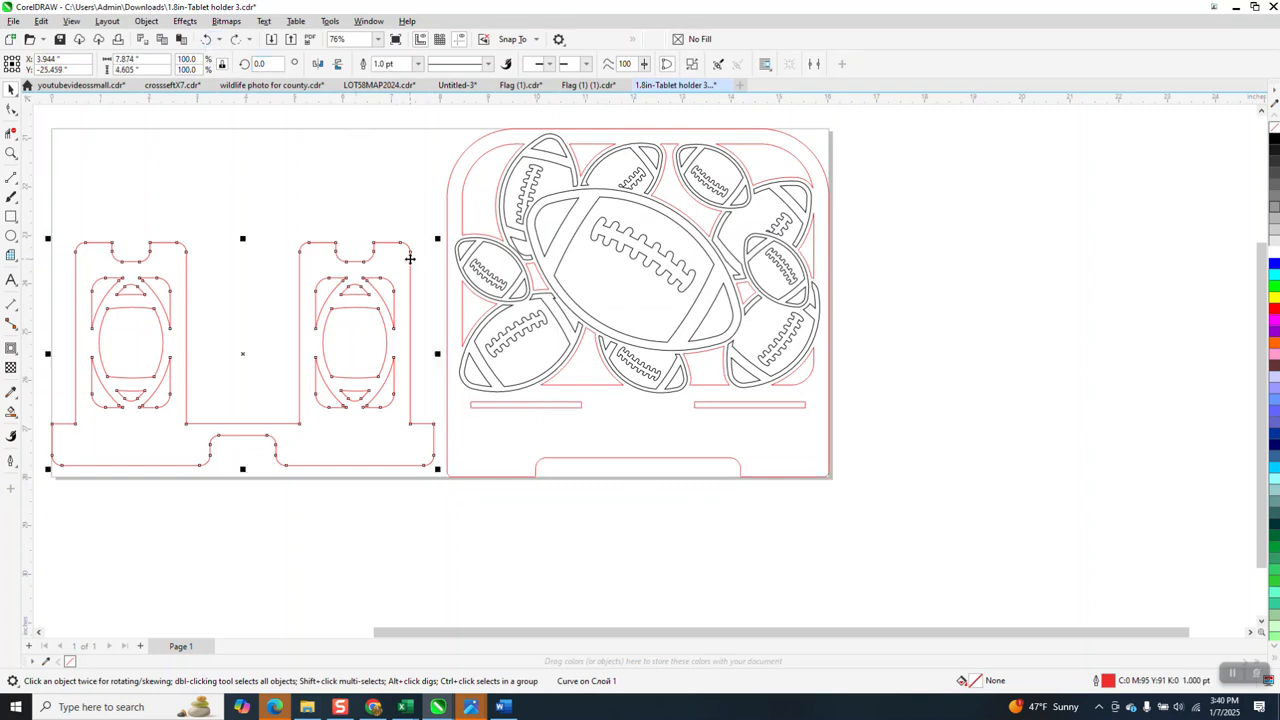
click(420, 64)
click(404, 87)
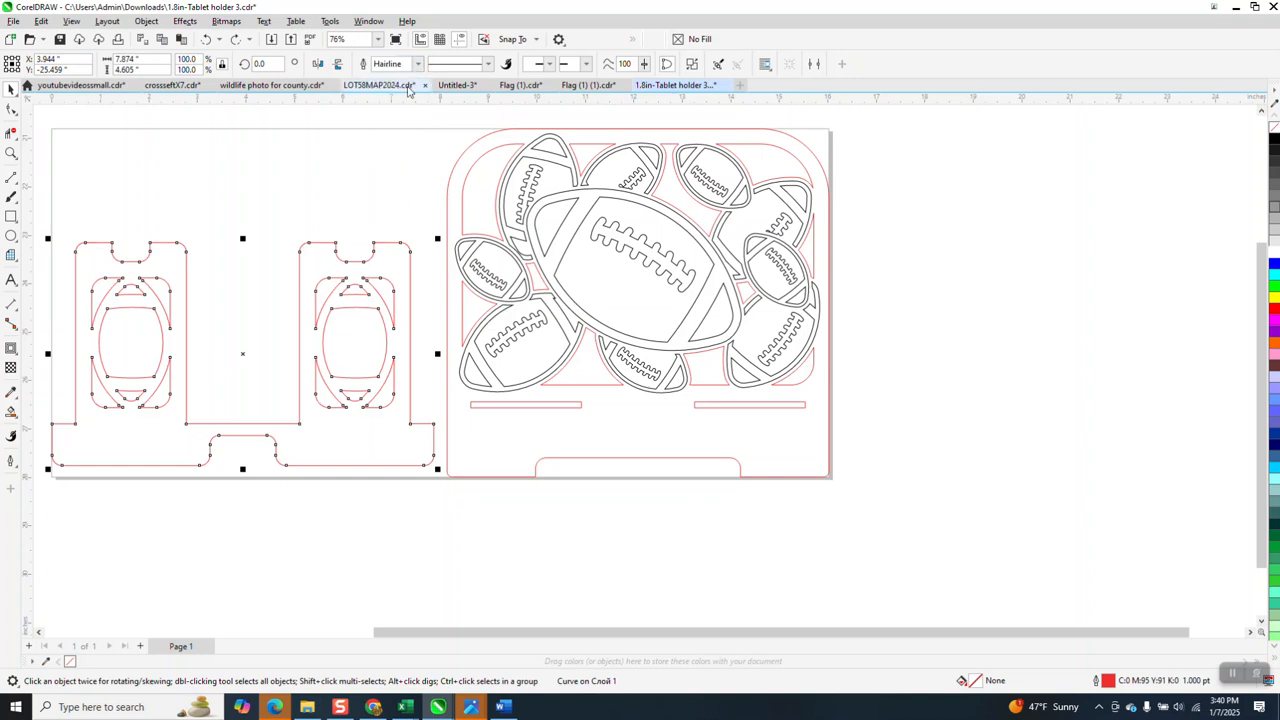
Step: Draw a horizontal line about 2.283 in long across the right upright below its notch, and undo it
click(11, 153)
drag(249, 229, 471, 322)
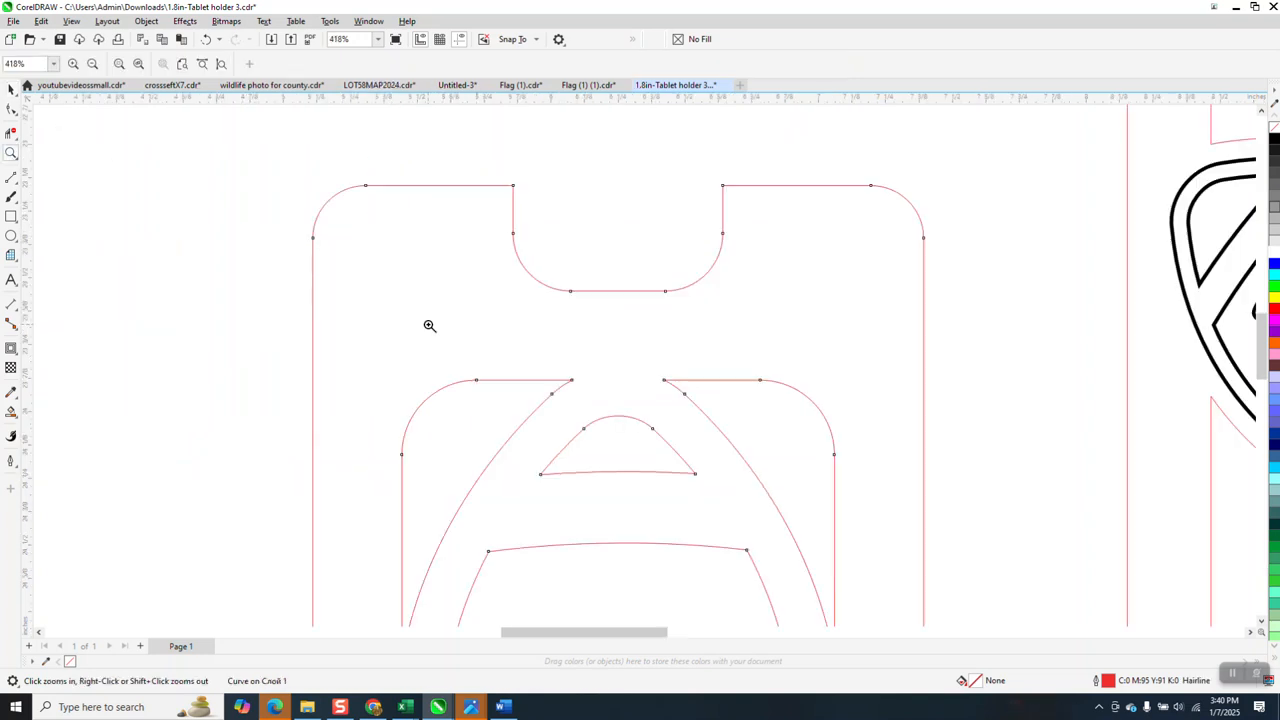
click(11, 177)
click(45, 192)
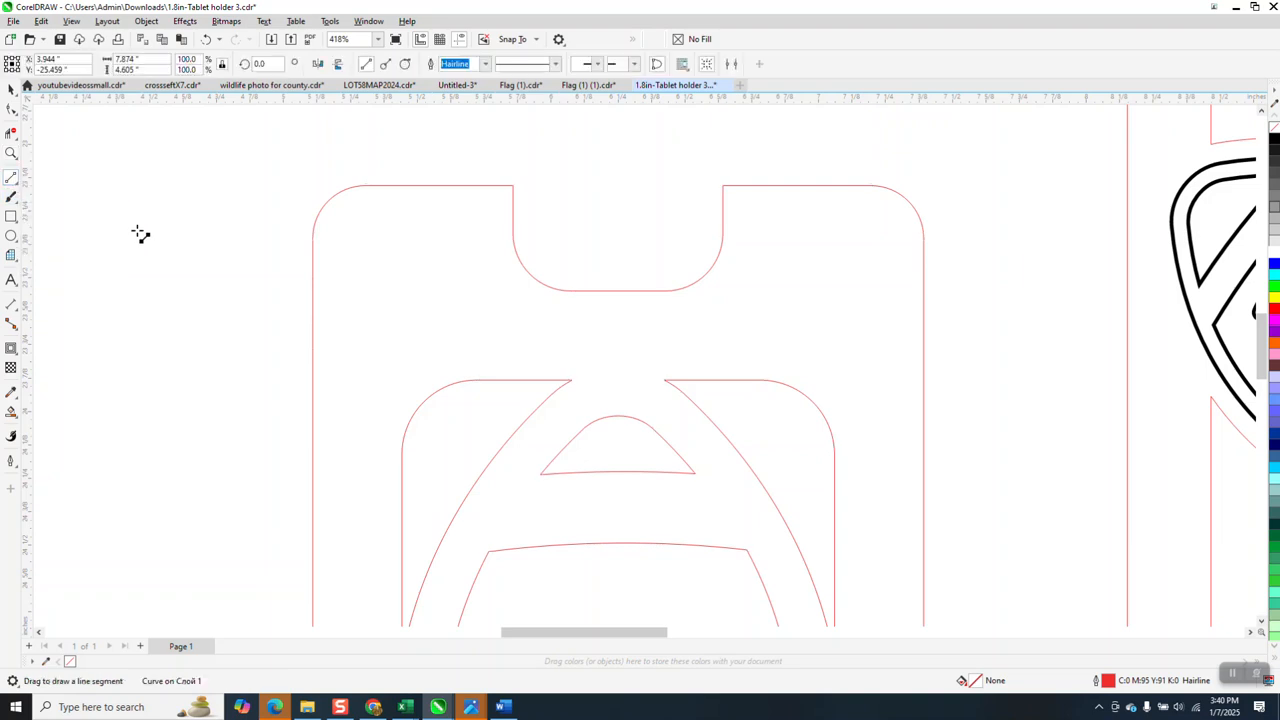
drag(314, 321, 922, 321)
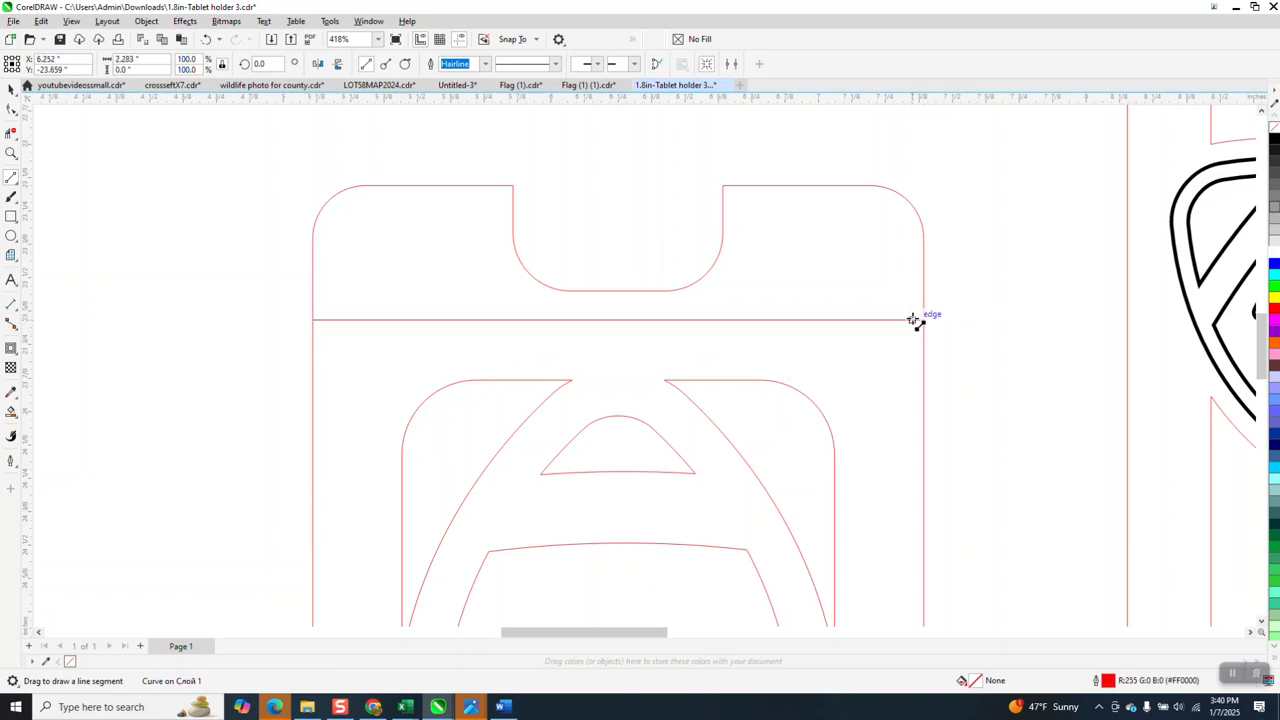
click(207, 40)
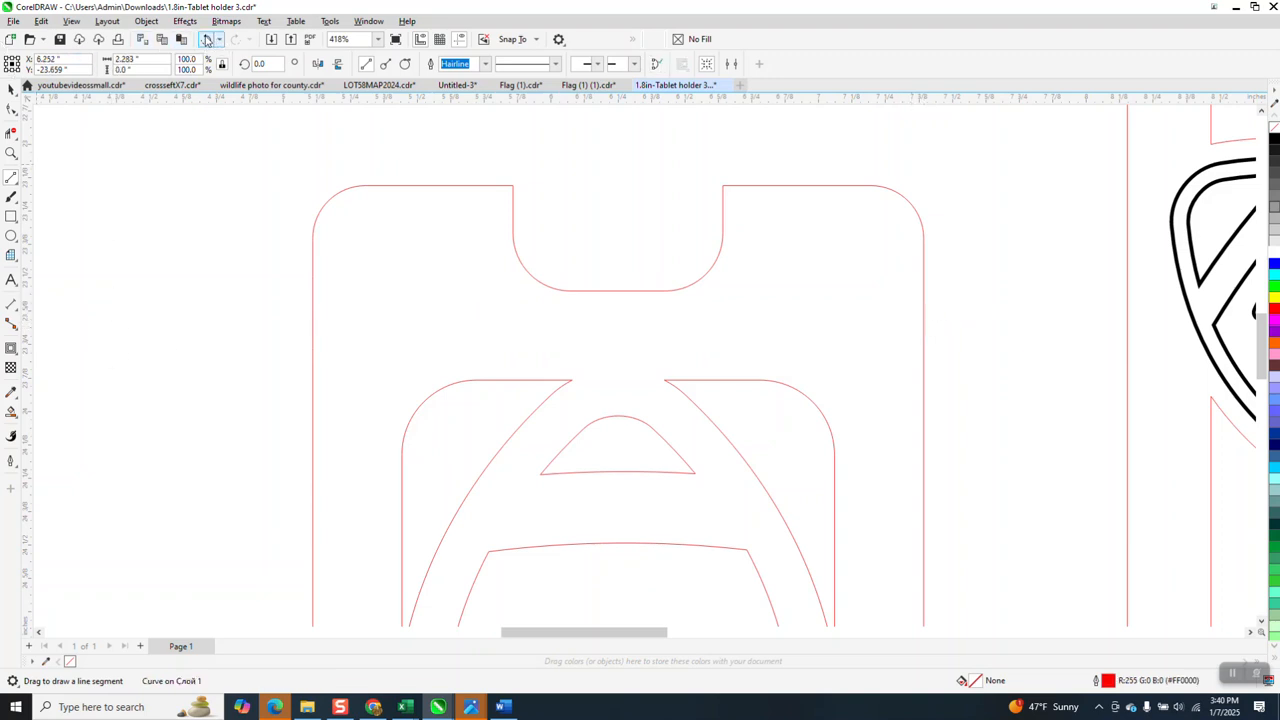
Step: Dimension the right upright's width with a horizontal dimension line below its notch, shown to four decimal places
click(14, 308)
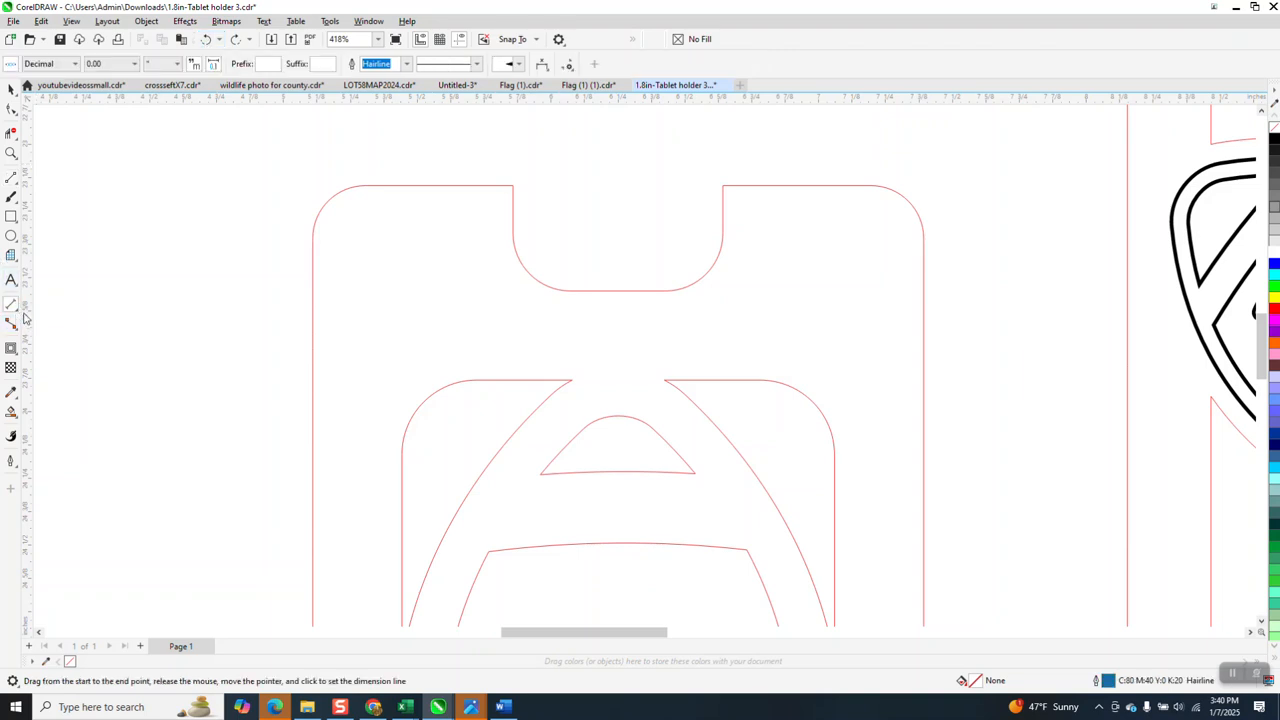
click(18, 316)
click(69, 304)
drag(312, 318, 928, 319)
click(929, 320)
scroll(705, 420, down, 3)
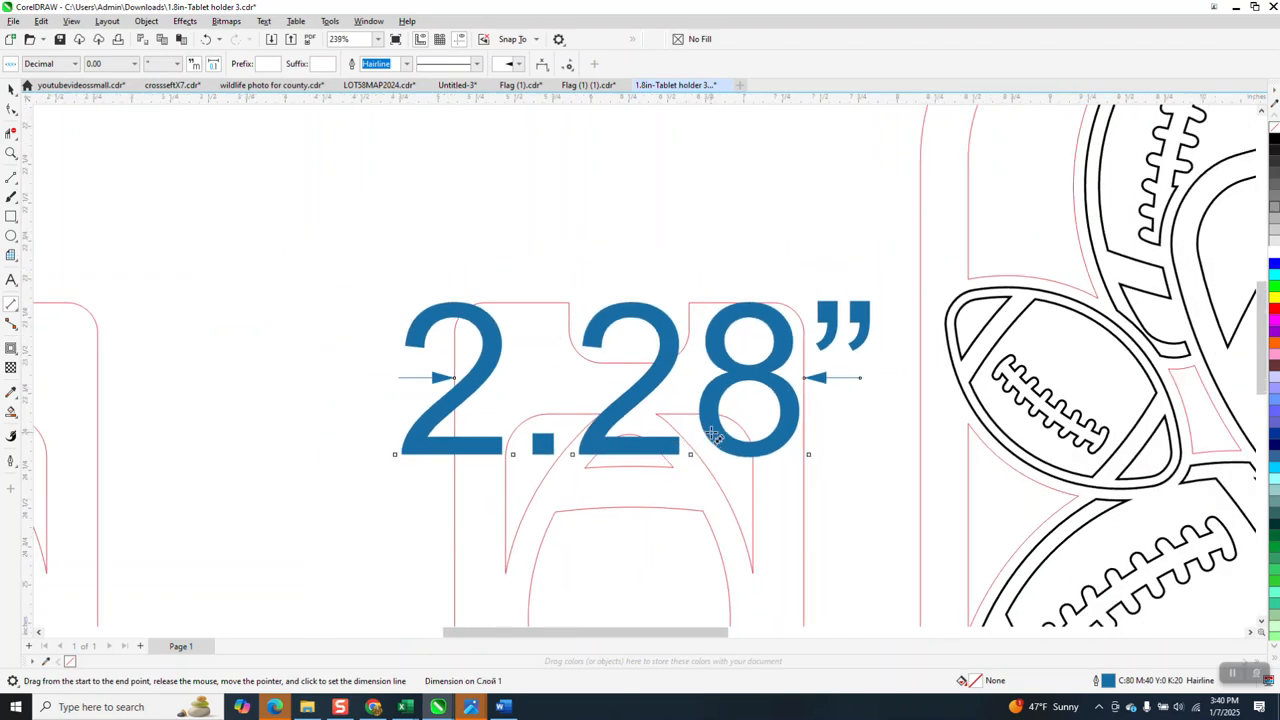
click(137, 66)
click(112, 117)
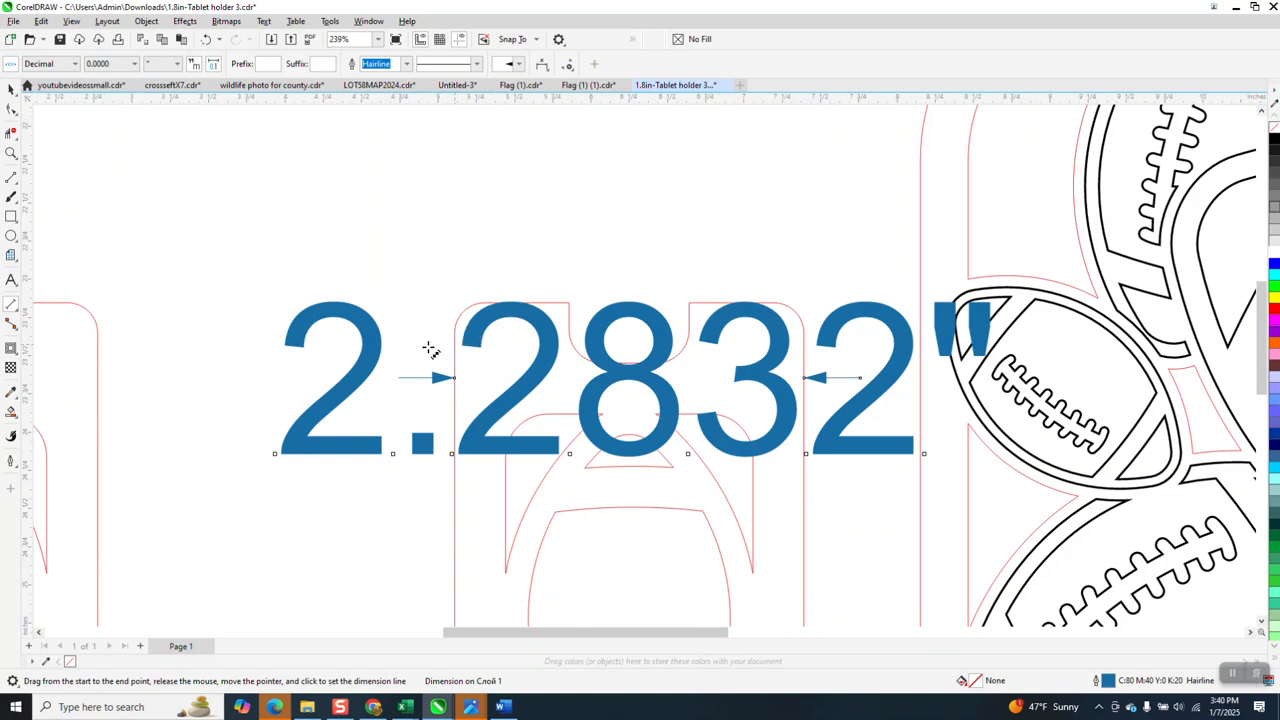
Step: Undo the precision change and the dimension line across the right upright
click(16, 94)
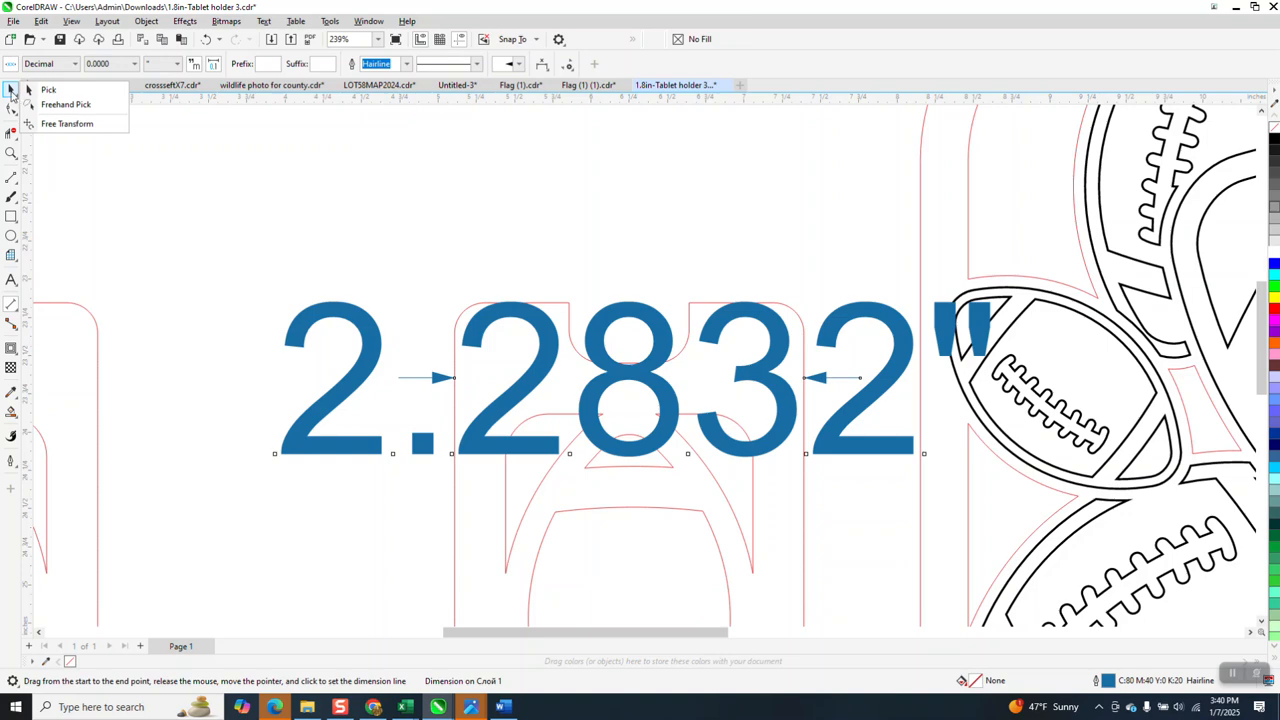
click(206, 41)
click(206, 41)
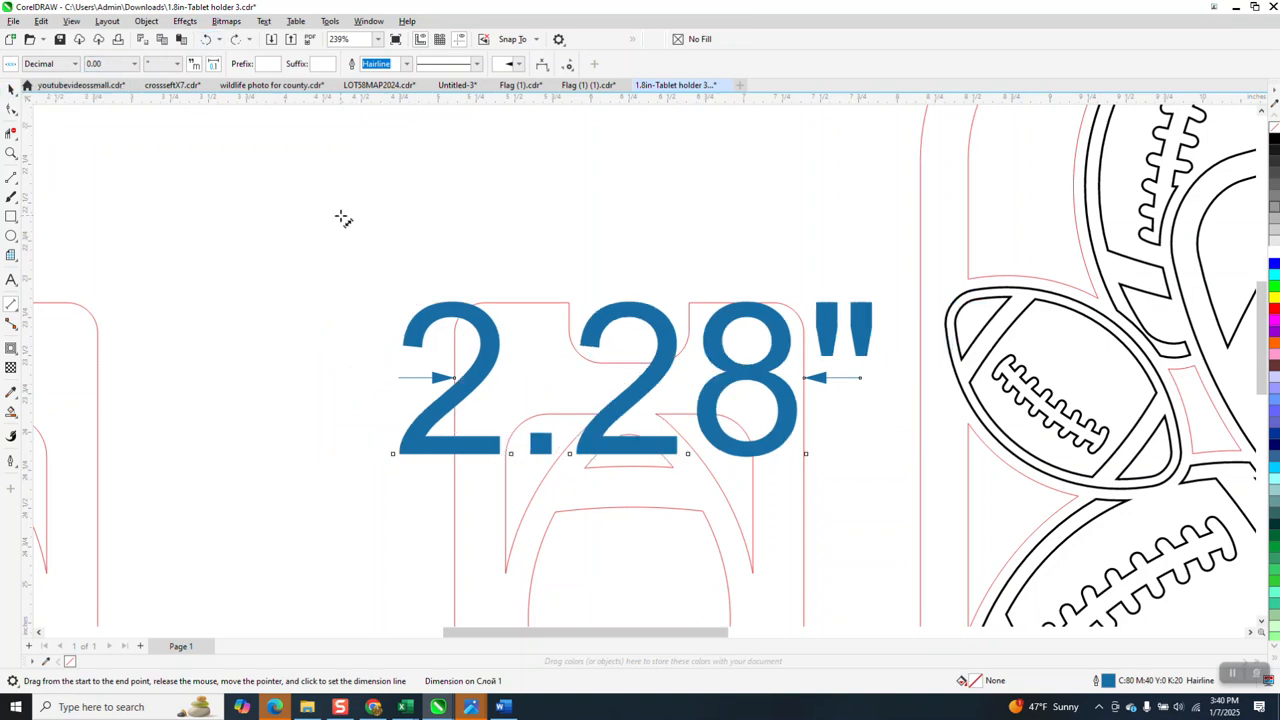
scroll(346, 258, down, 1)
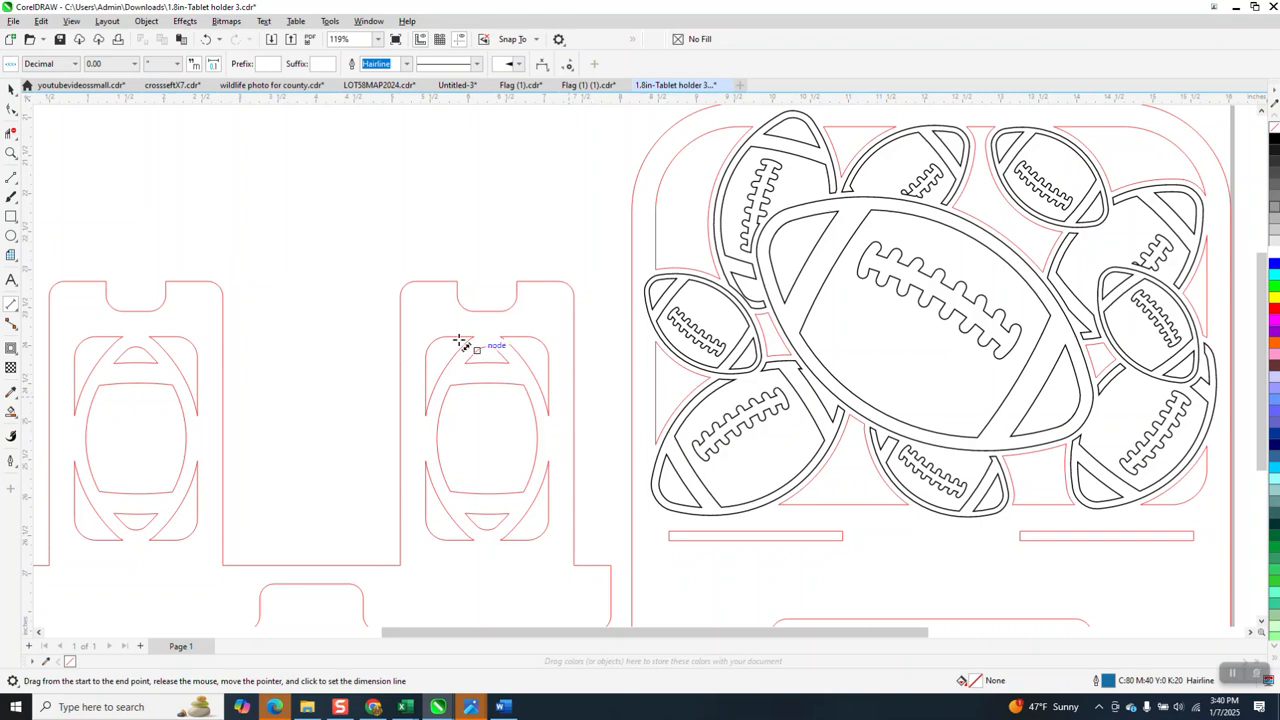
click(11, 88)
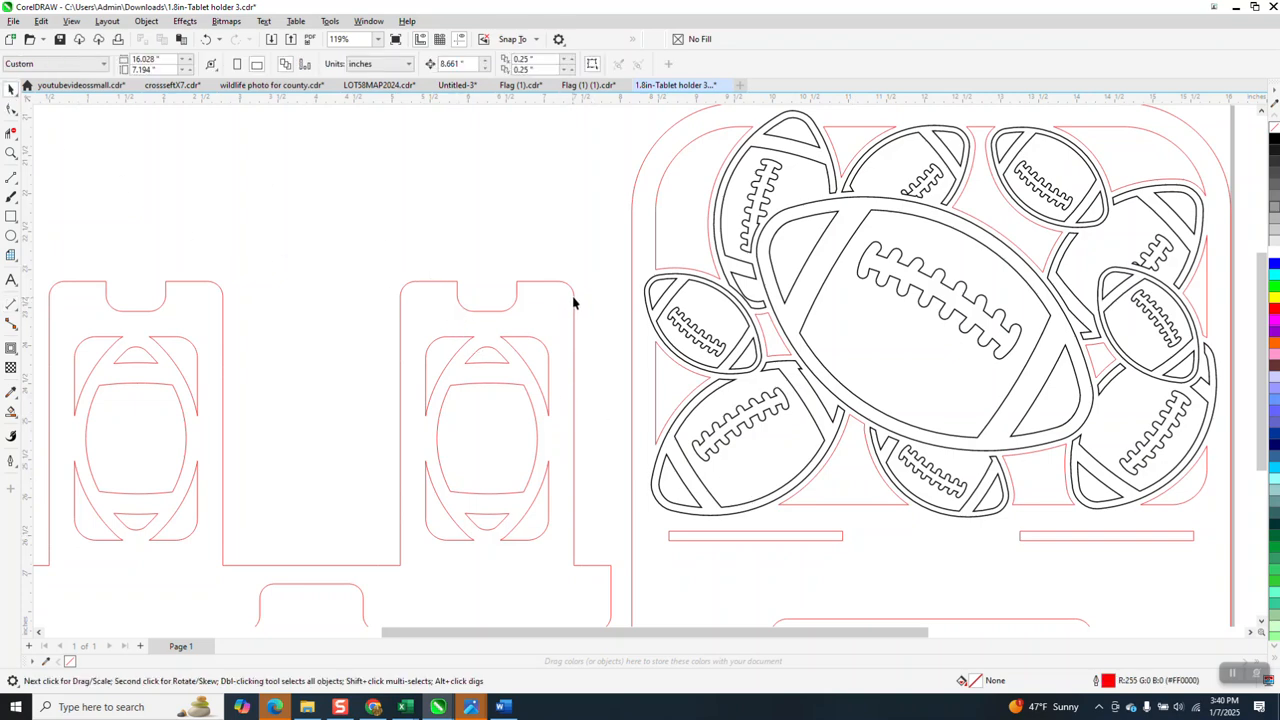
Step: Smart-fill the large football's laces and the laces and border of the small upper football on the panel with black
scroll(747, 491, down, 3)
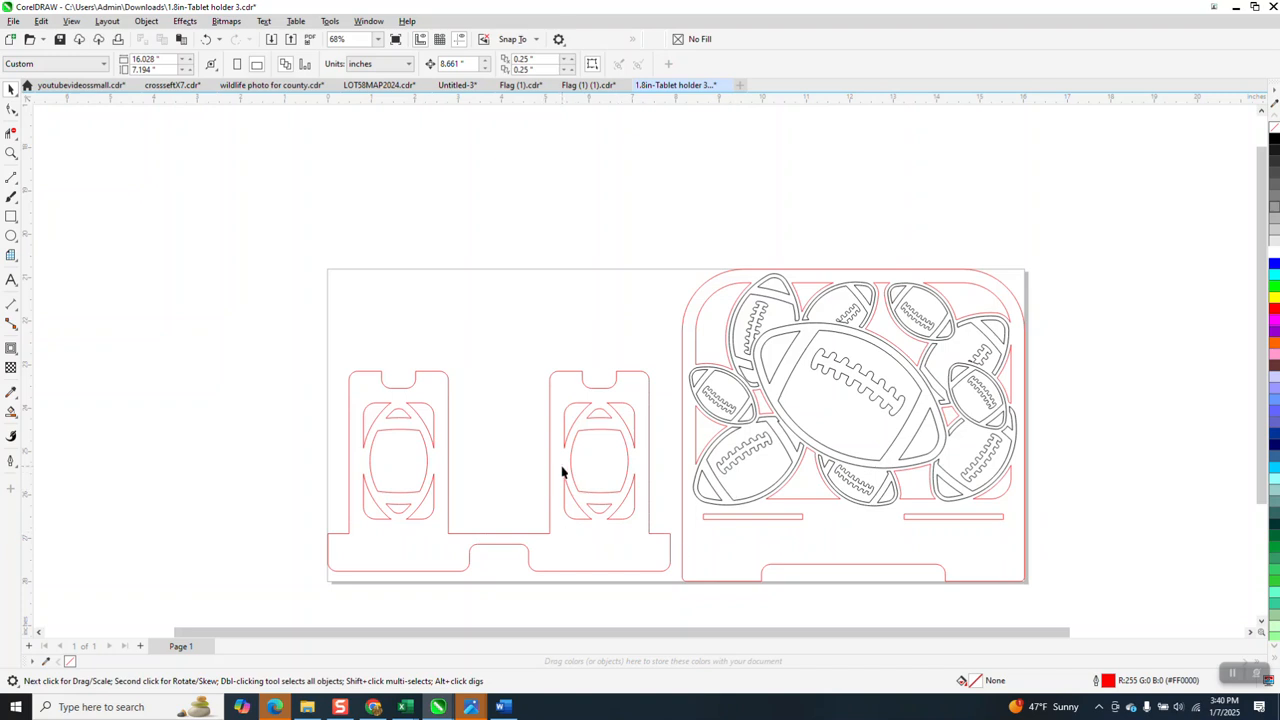
click(11, 153)
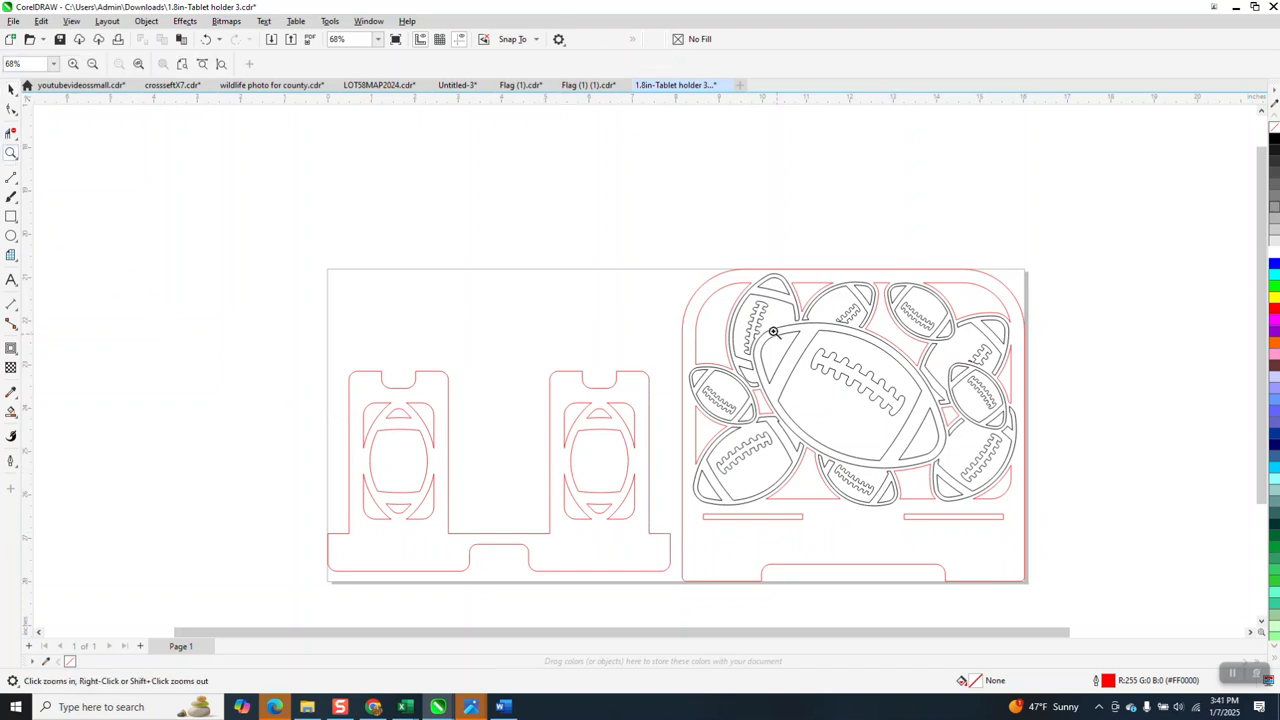
drag(653, 264, 1127, 590)
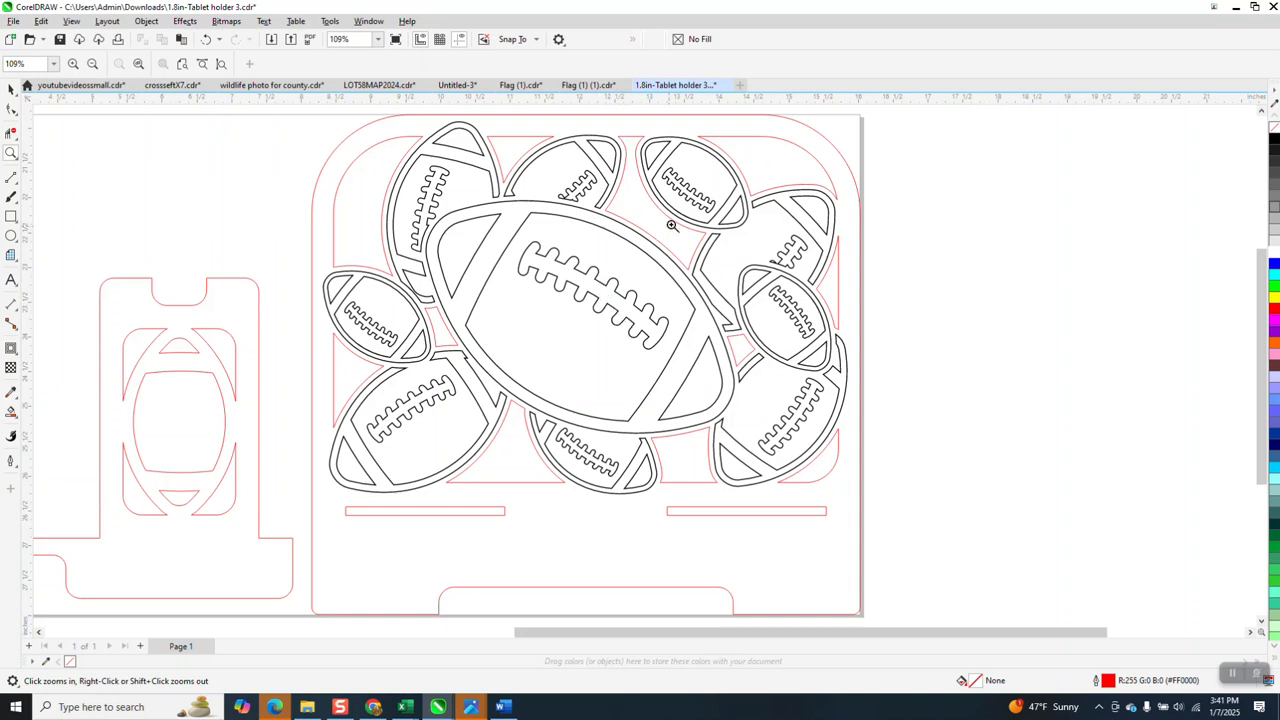
click(17, 420)
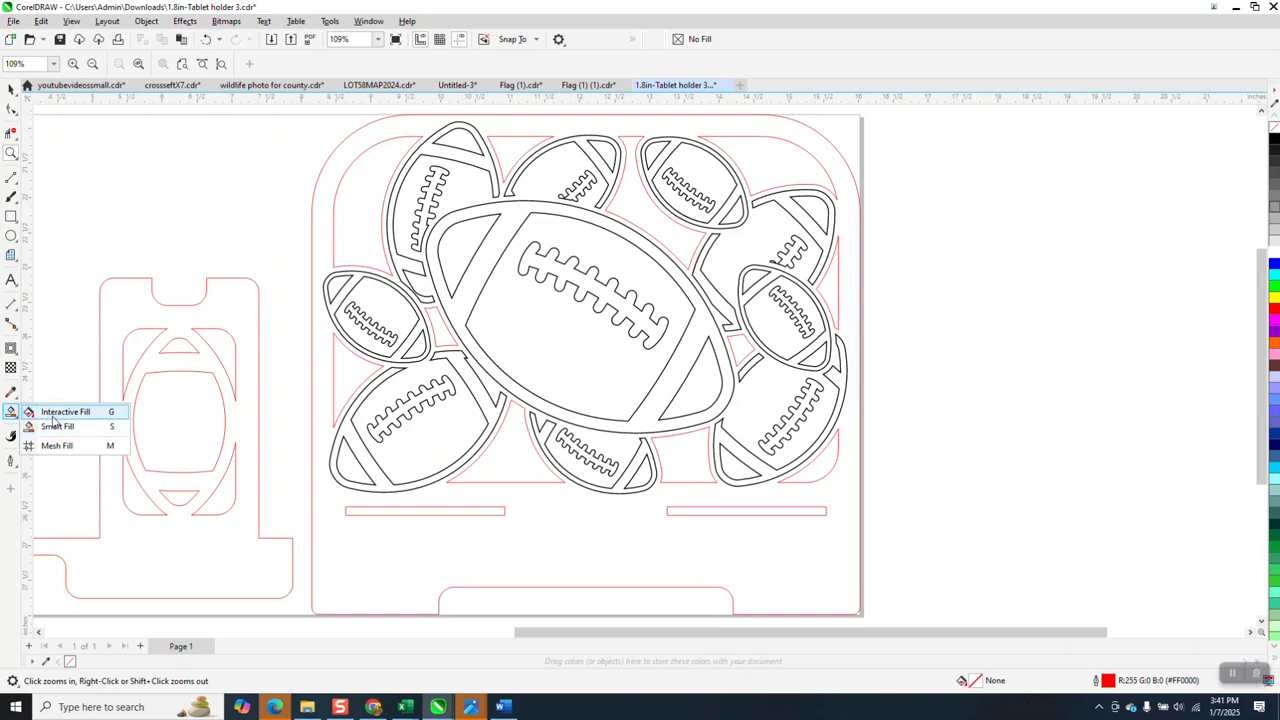
click(57, 426)
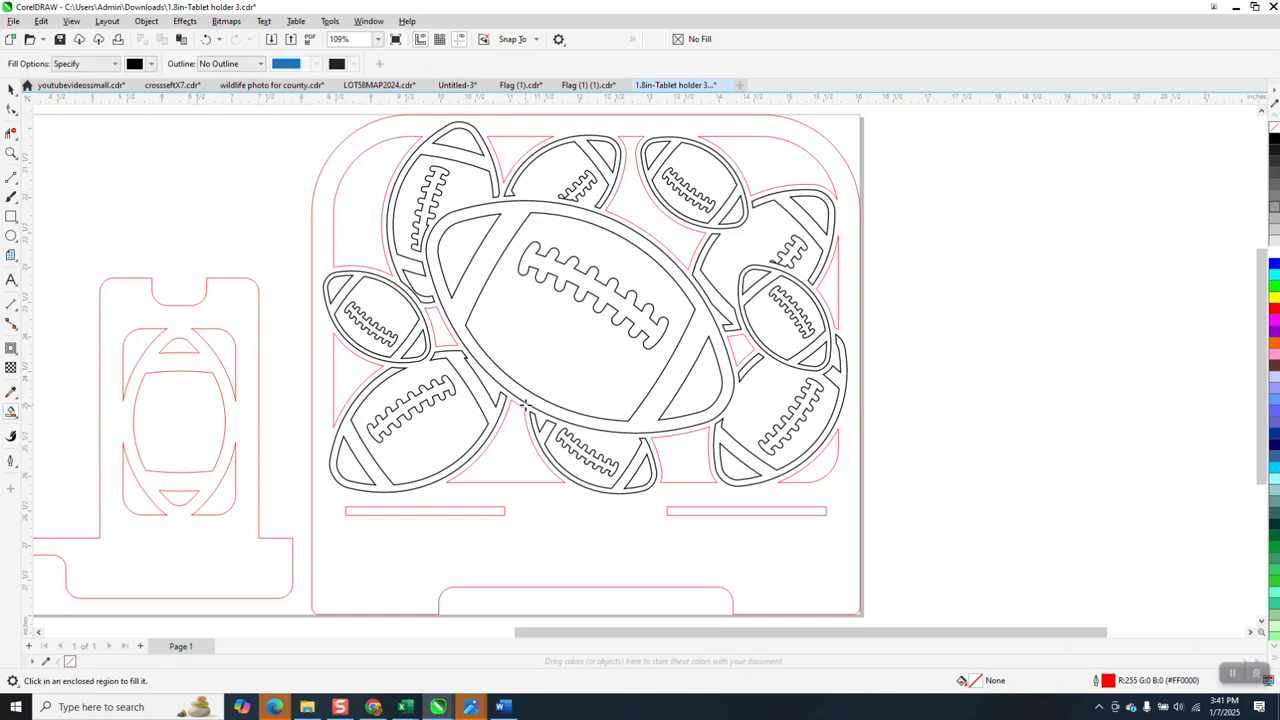
click(576, 284)
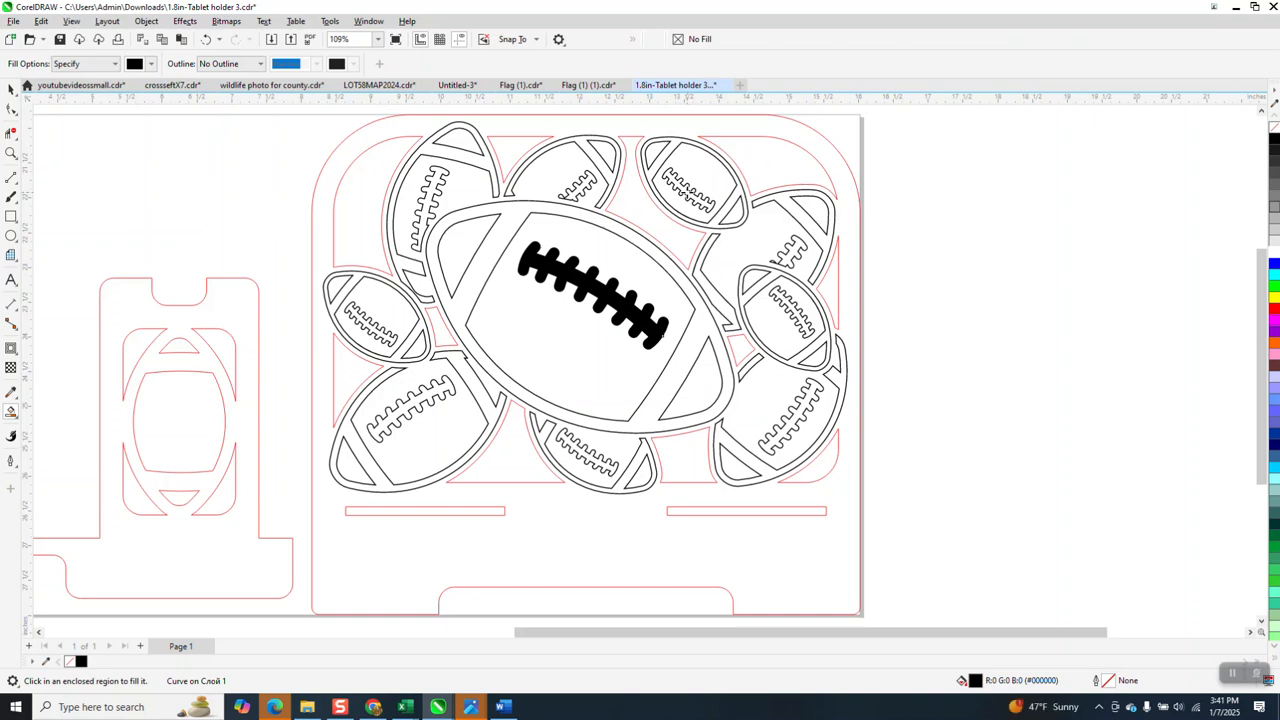
click(688, 192)
click(749, 211)
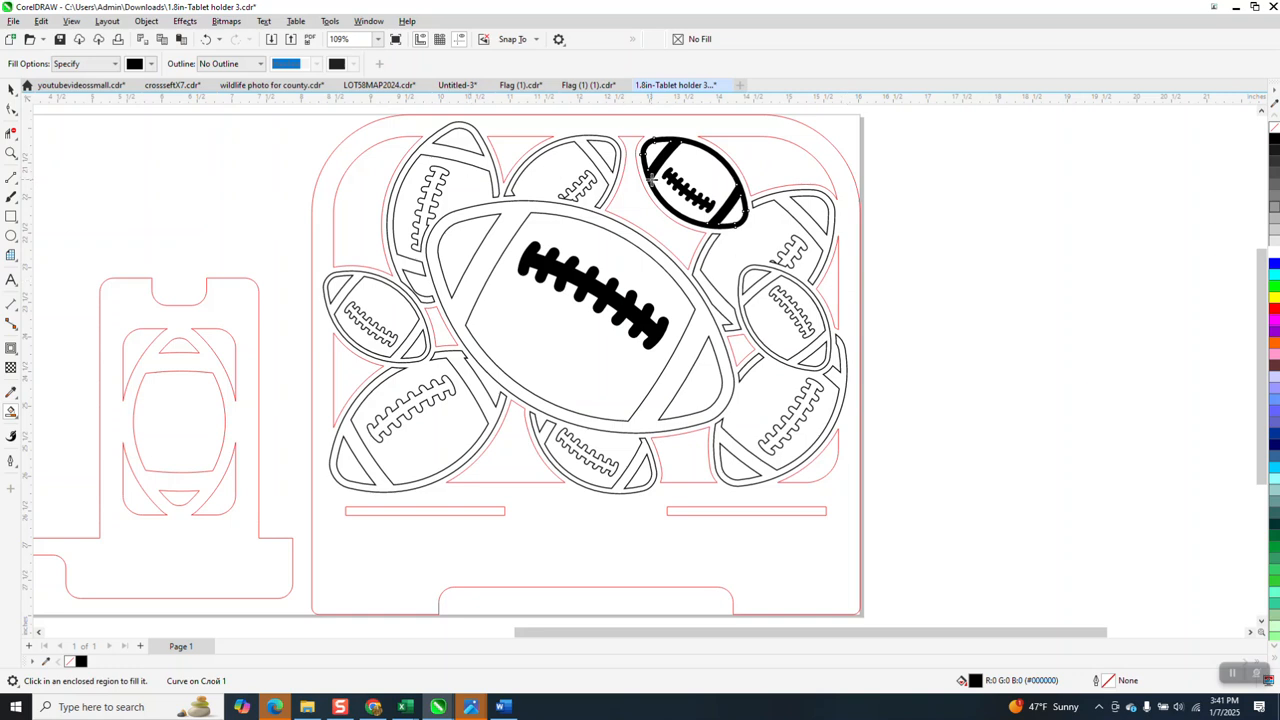
Step: Undo all the black smart fills on the footballs
click(207, 41)
click(207, 41)
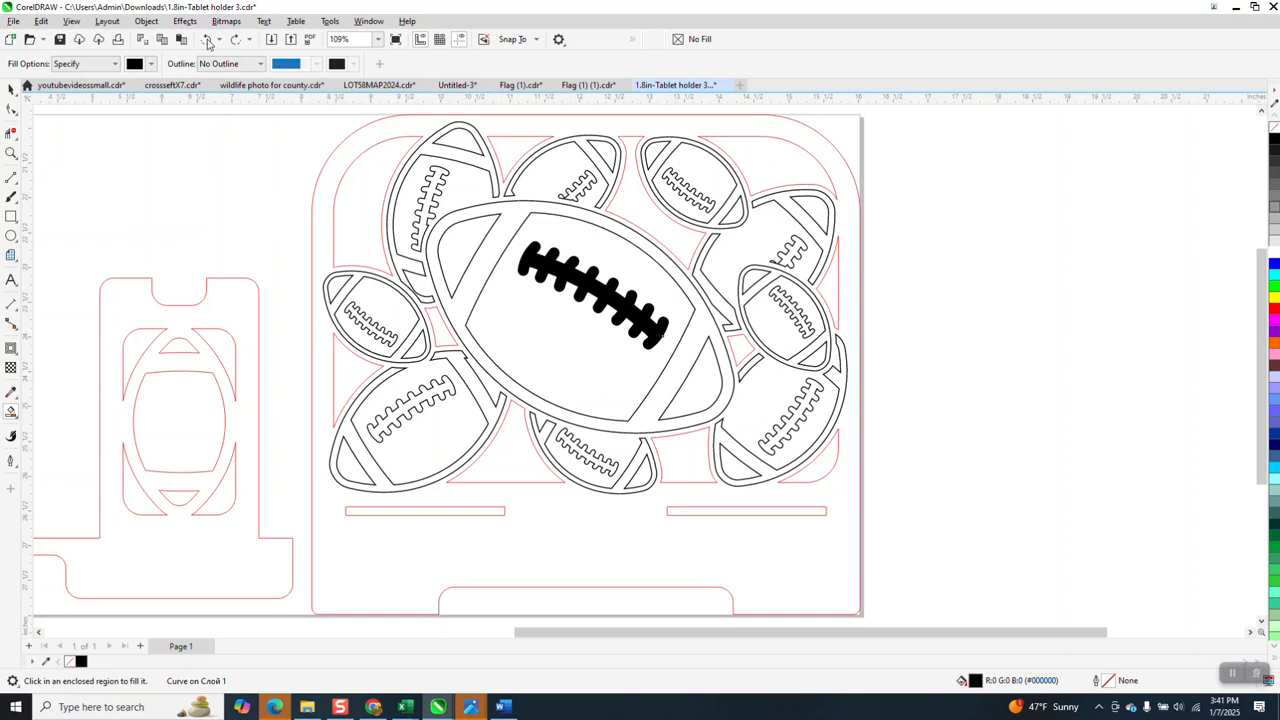
click(207, 41)
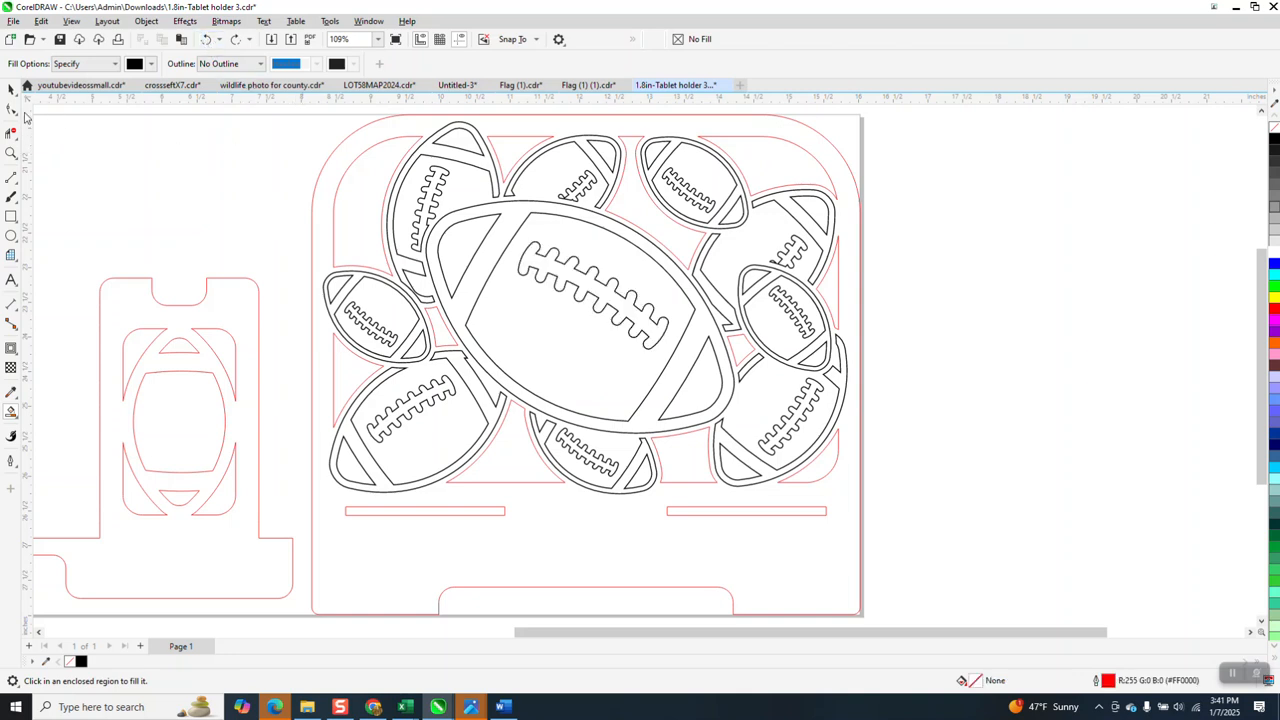
click(11, 89)
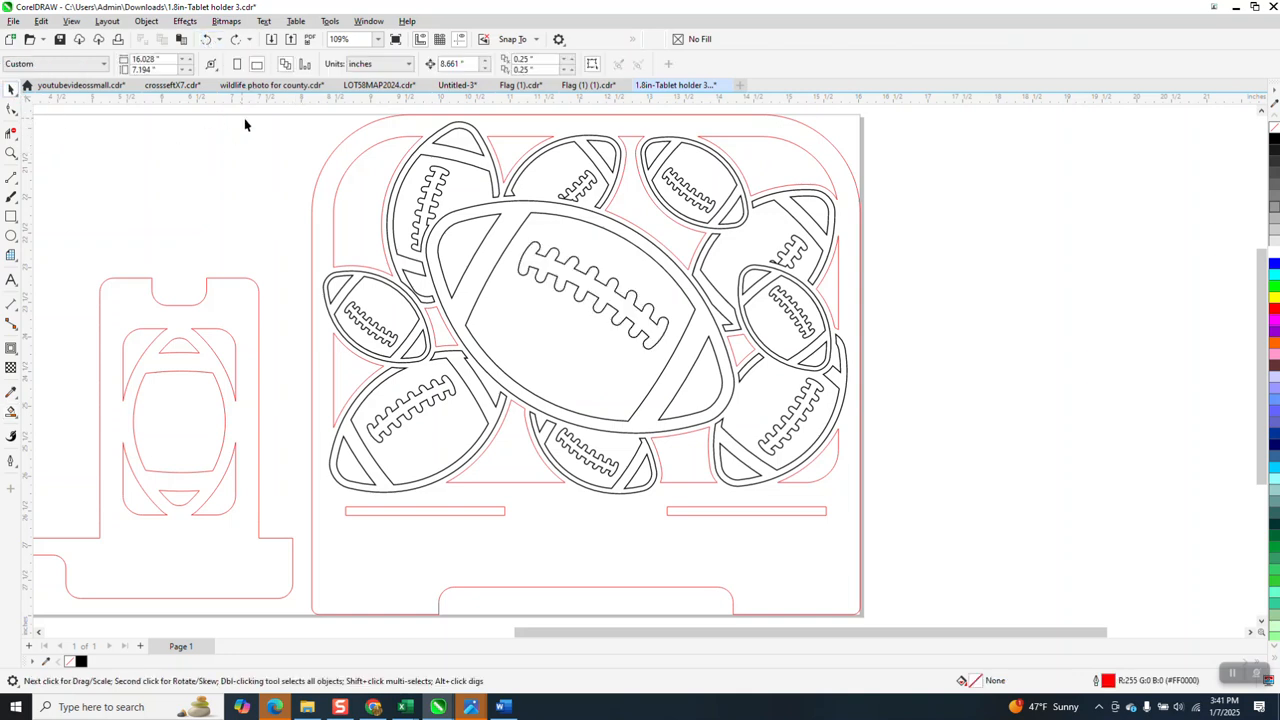
Step: Move the two-upright support piece off the page into the empty area to its right
click(341, 148)
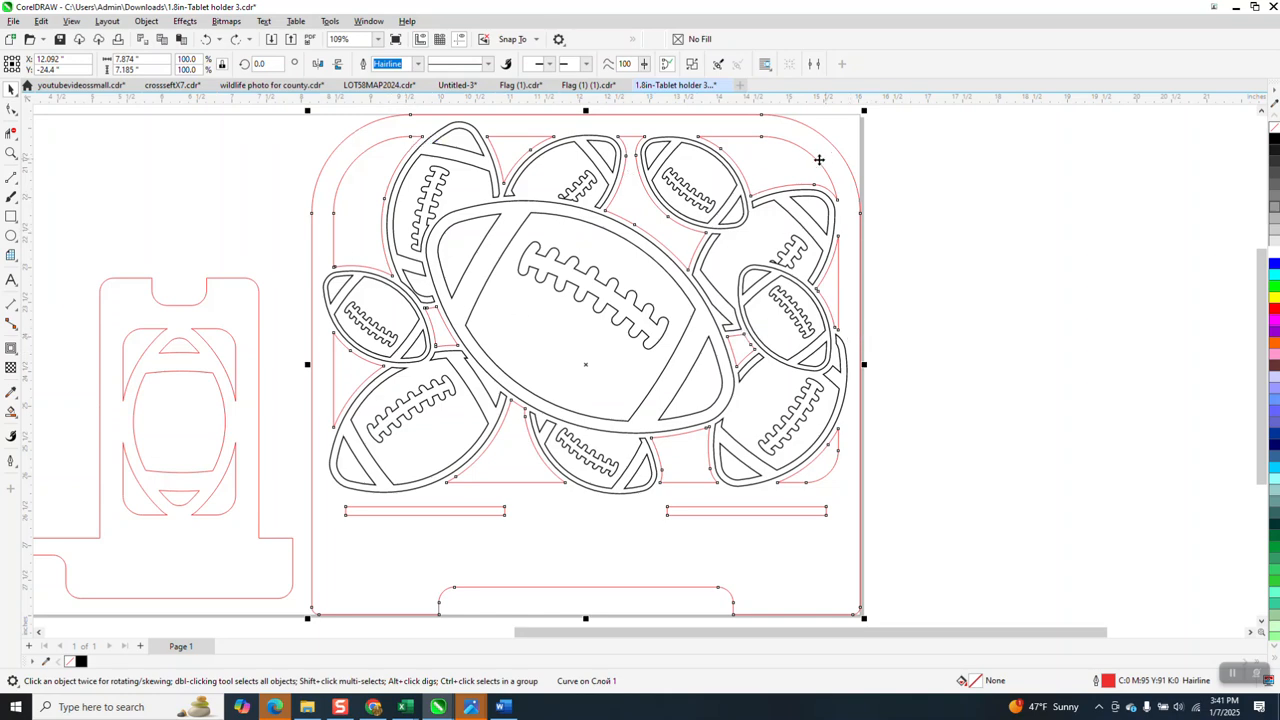
scroll(262, 193, down, 2)
scroll(568, 218, down, 1)
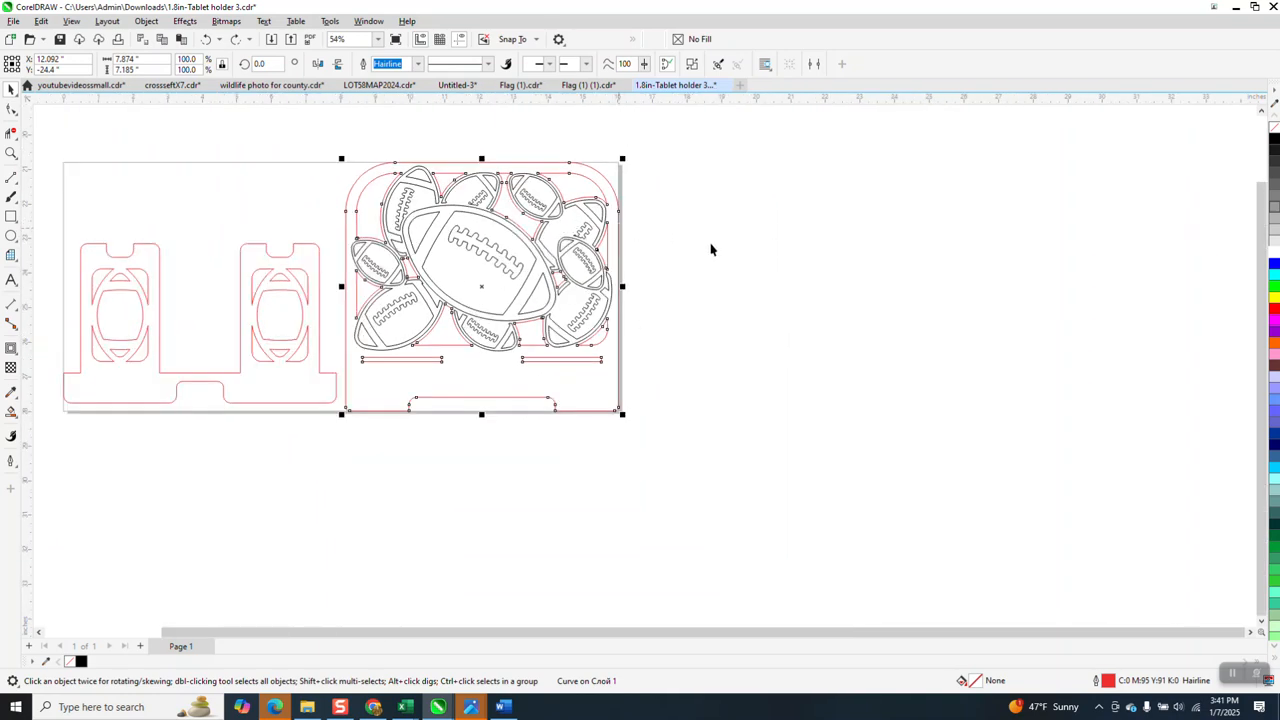
scroll(680, 245, down, 1)
drag(448, 286, 951, 290)
drag(463, 190, 716, 378)
click(414, 271)
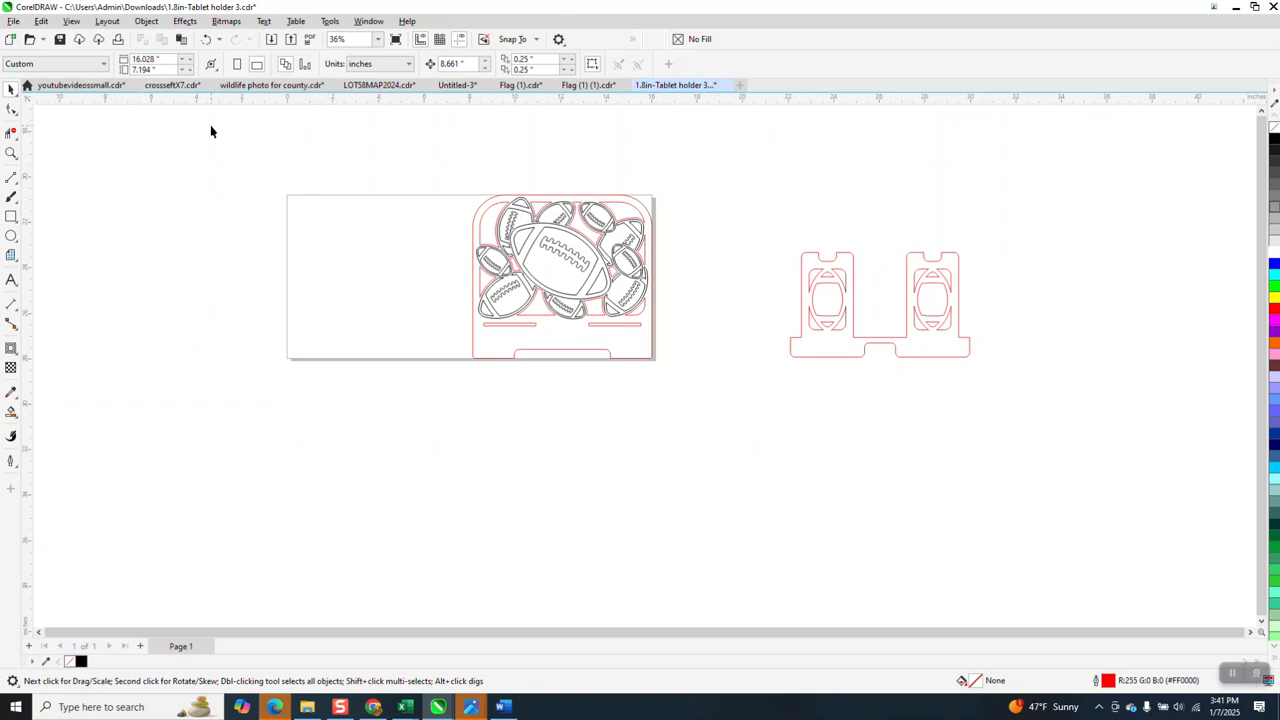
Step: Set the page size to 16 by 8 inches
click(165, 60)
text(16)
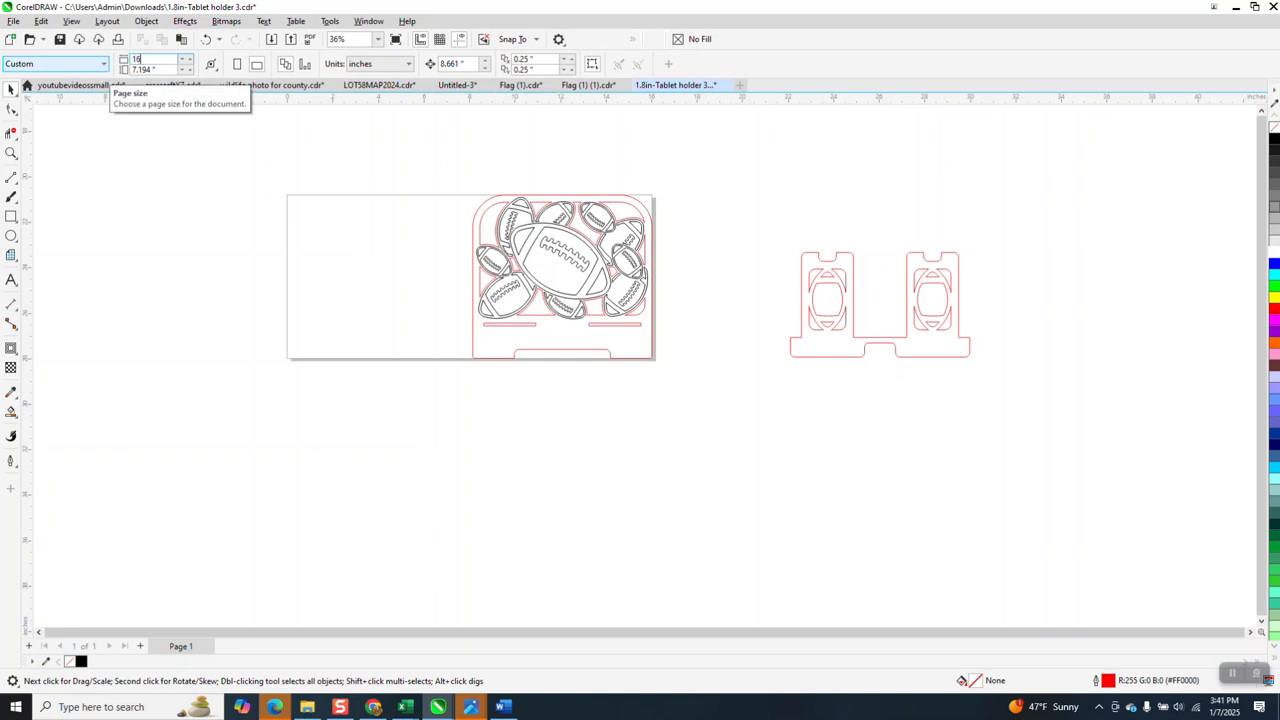
key(Tab)
text(8)
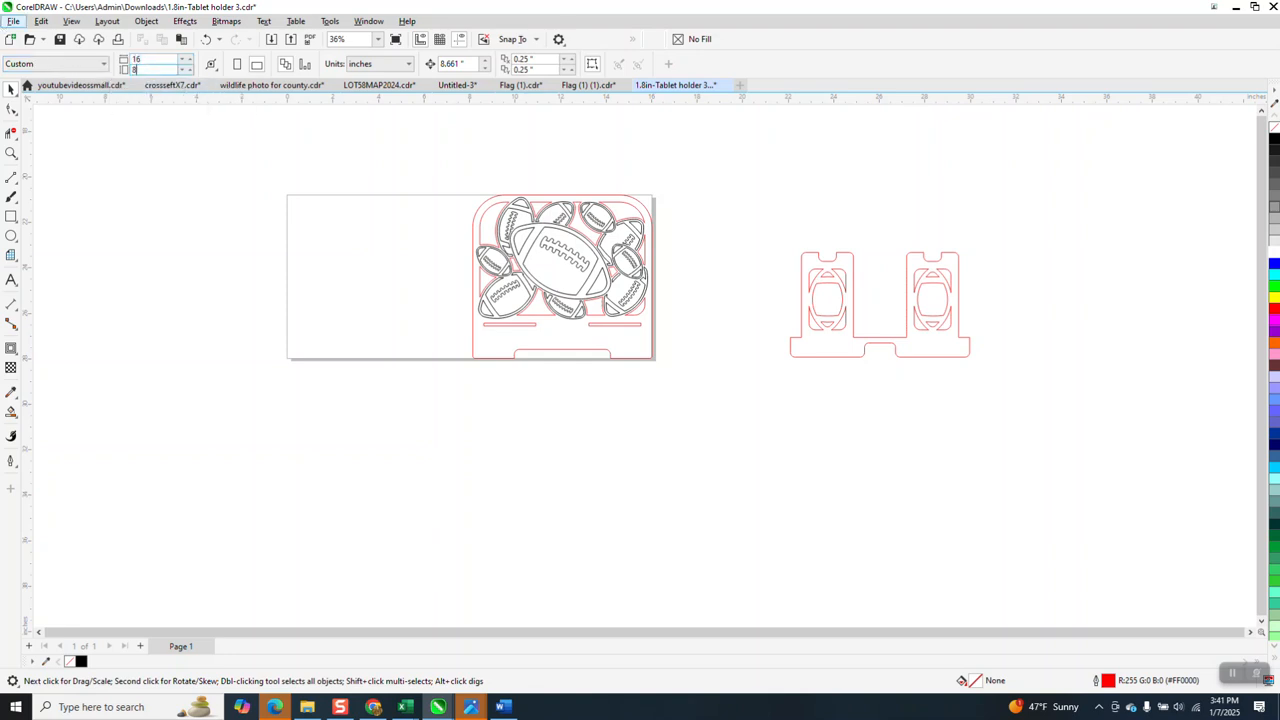
key(Return)
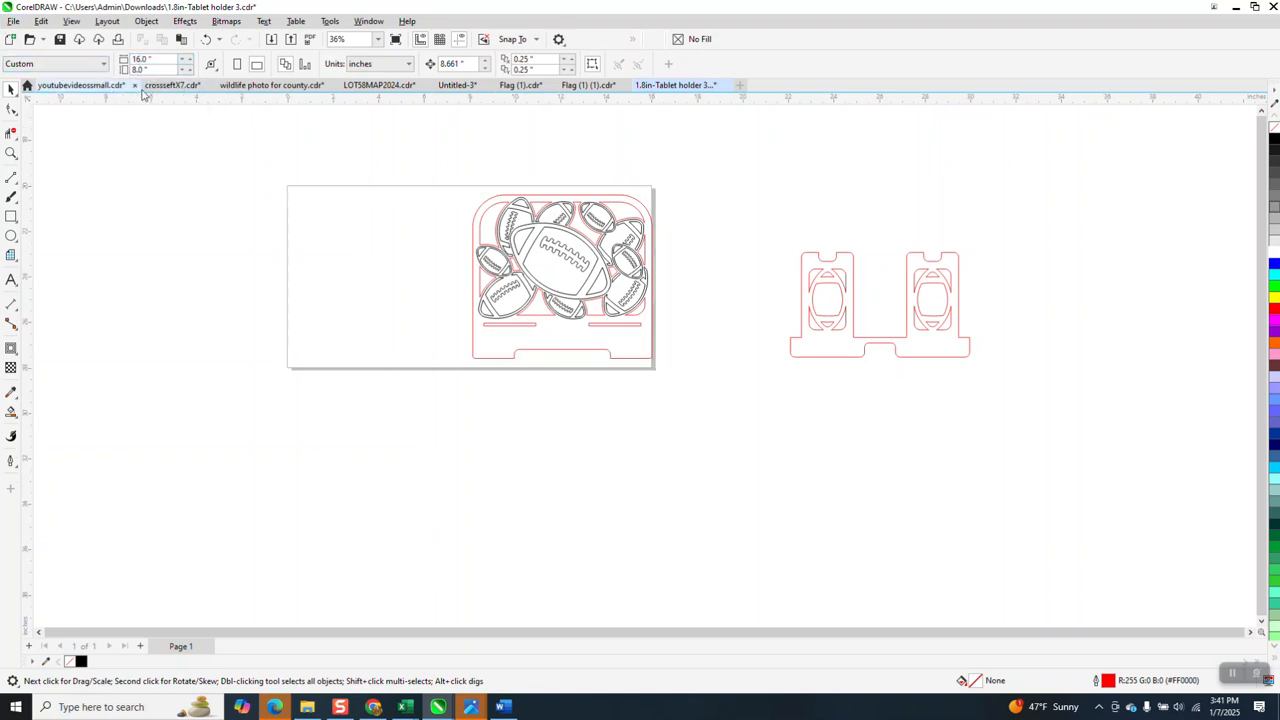
Step: Set the page size to 24 inches wide by 12 inches high
click(156, 62)
text(24)
key(Tab)
text(12)
key(Return)
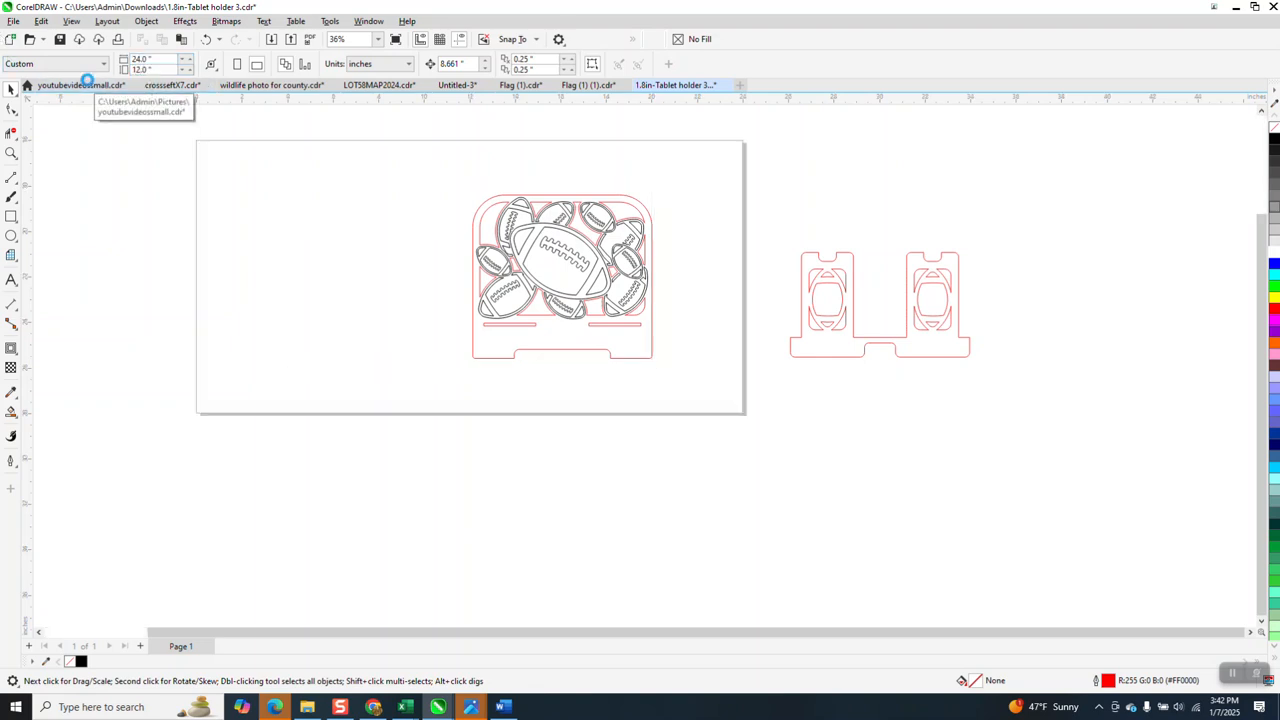
Step: Move the large red panel together with its football artwork into the upper-left corner of the page
scroll(593, 393, down, 1)
drag(478, 172, 690, 411)
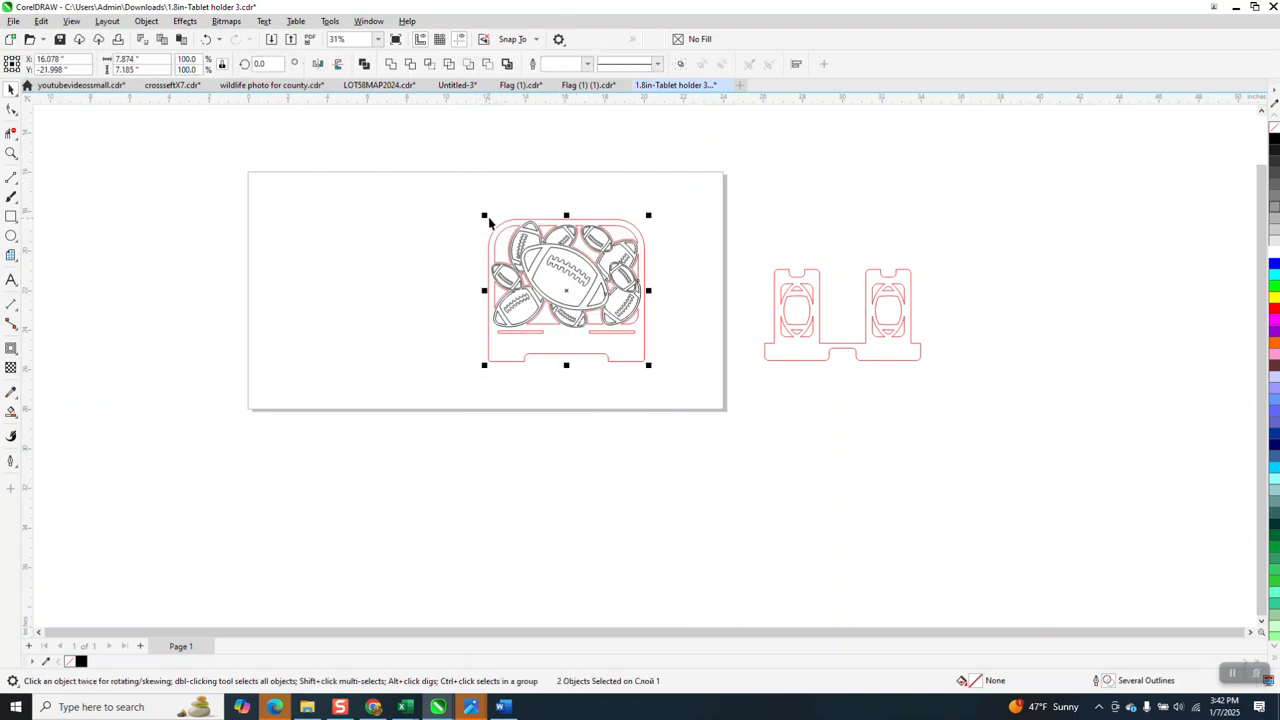
drag(500, 232, 268, 193)
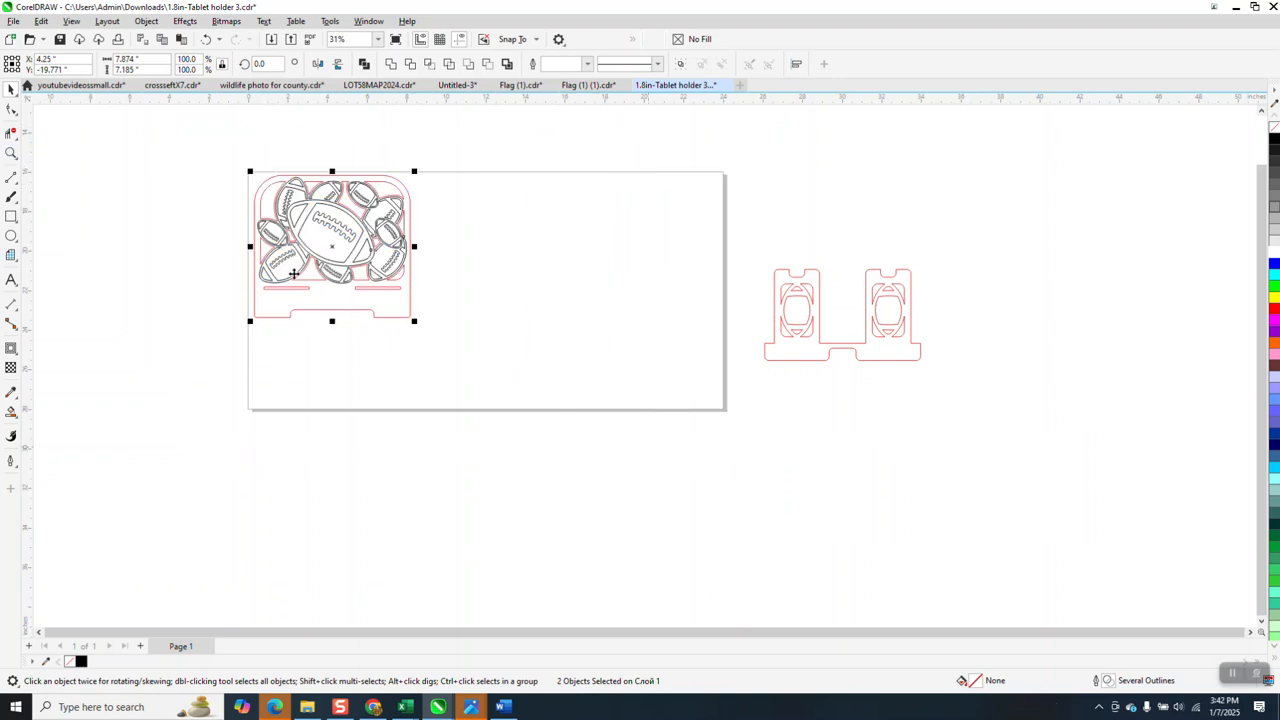
click(328, 137)
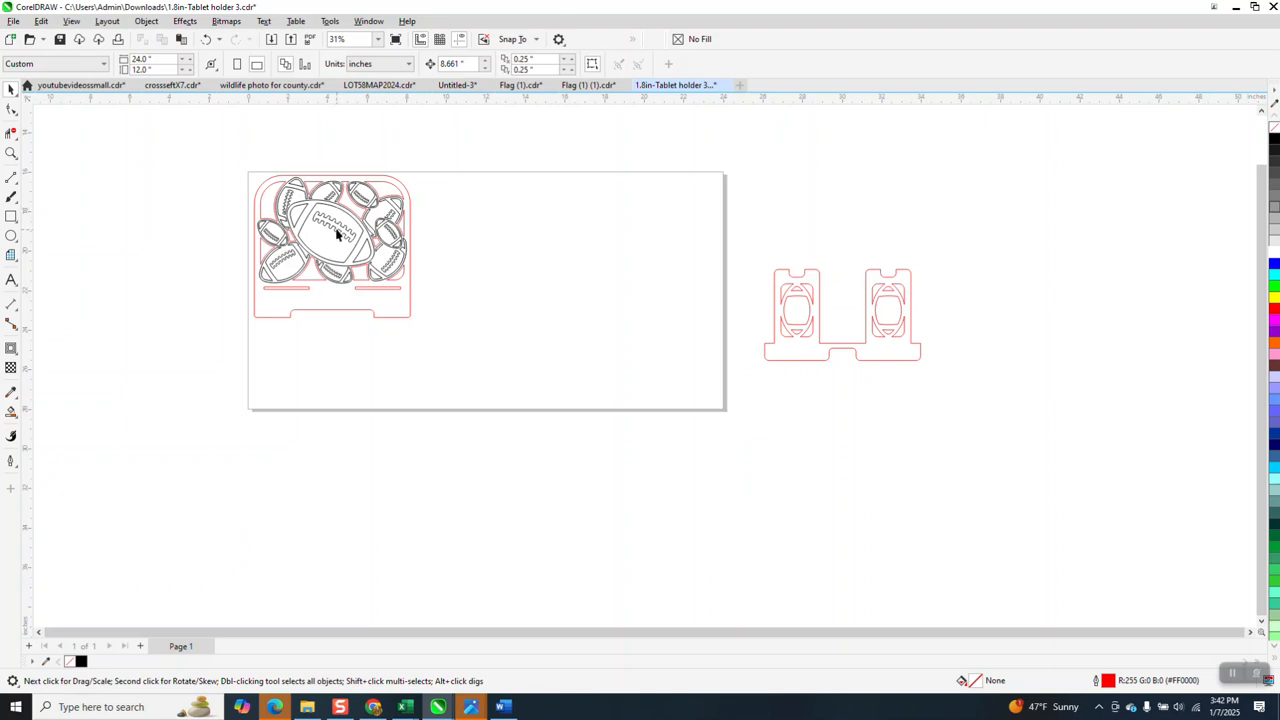
Step: Separate the panel's layers by nudging the football artwork 8.661 in upward and the red cut panel 8.661 in to the left
click(336, 234)
key(Up)
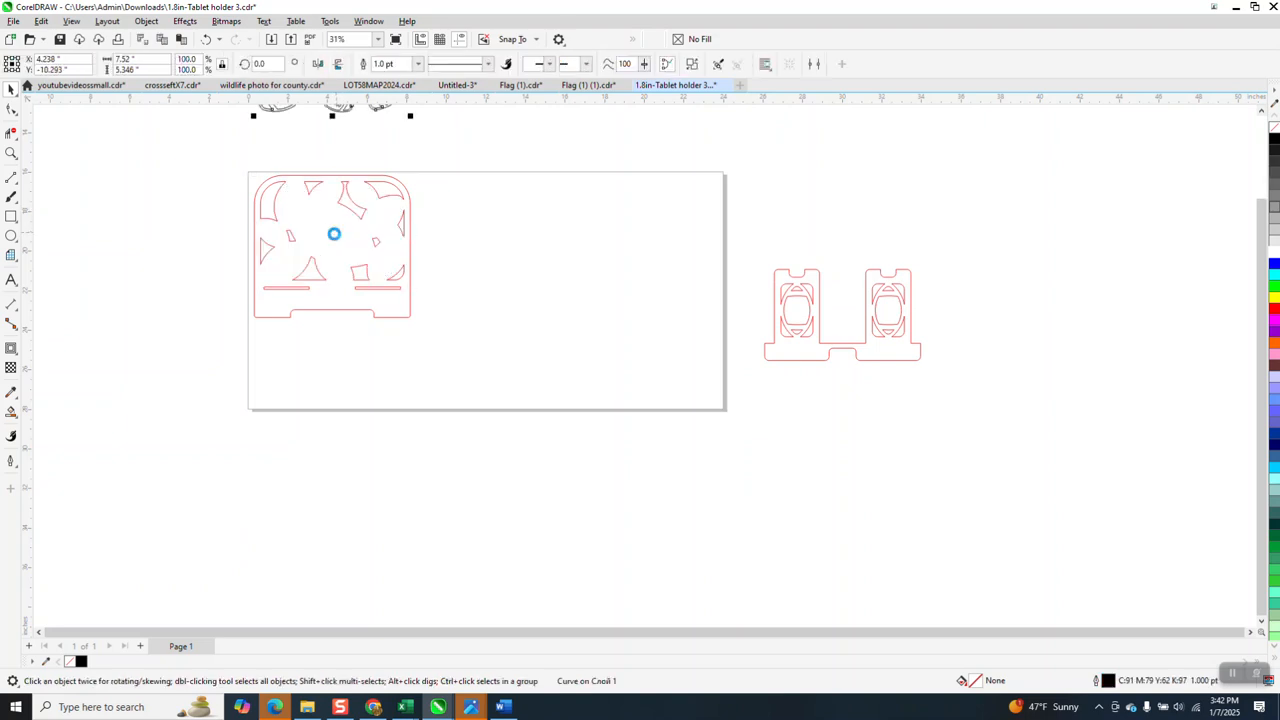
click(400, 236)
key(Left)
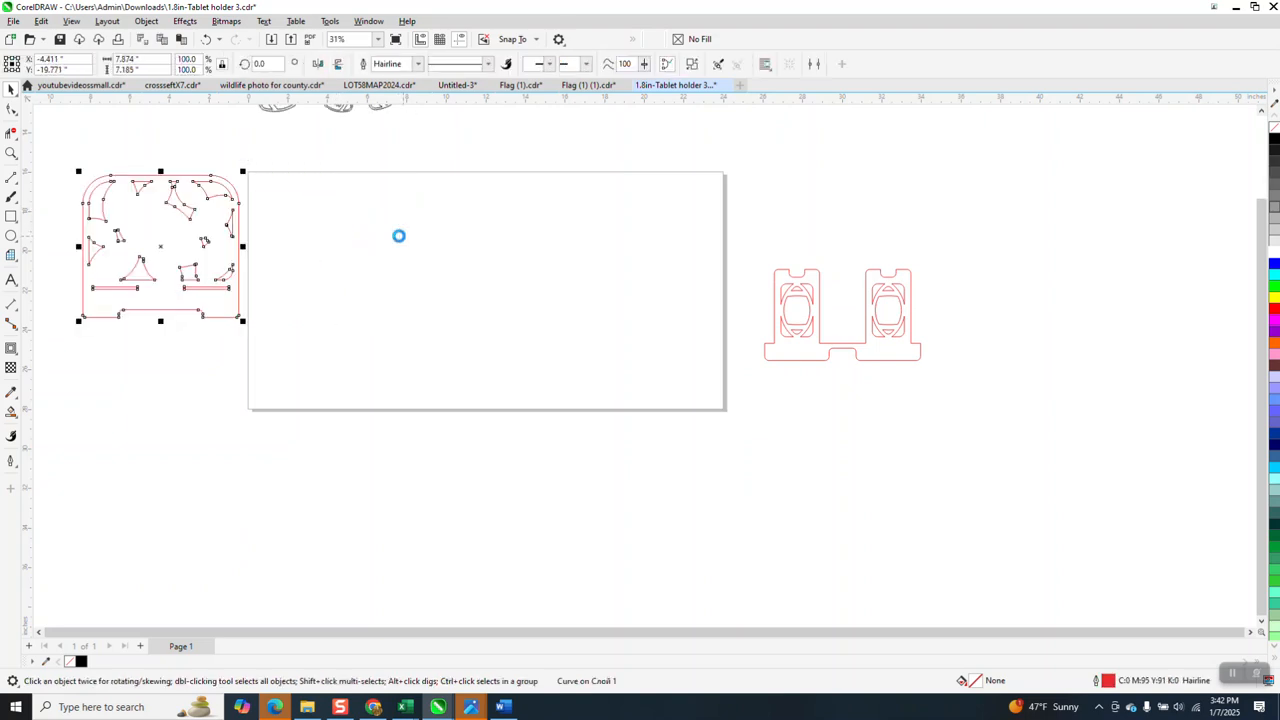
Step: Nudge the football artwork 8.661 in back down onto the page
scroll(398, 236, down, 2)
click(383, 133)
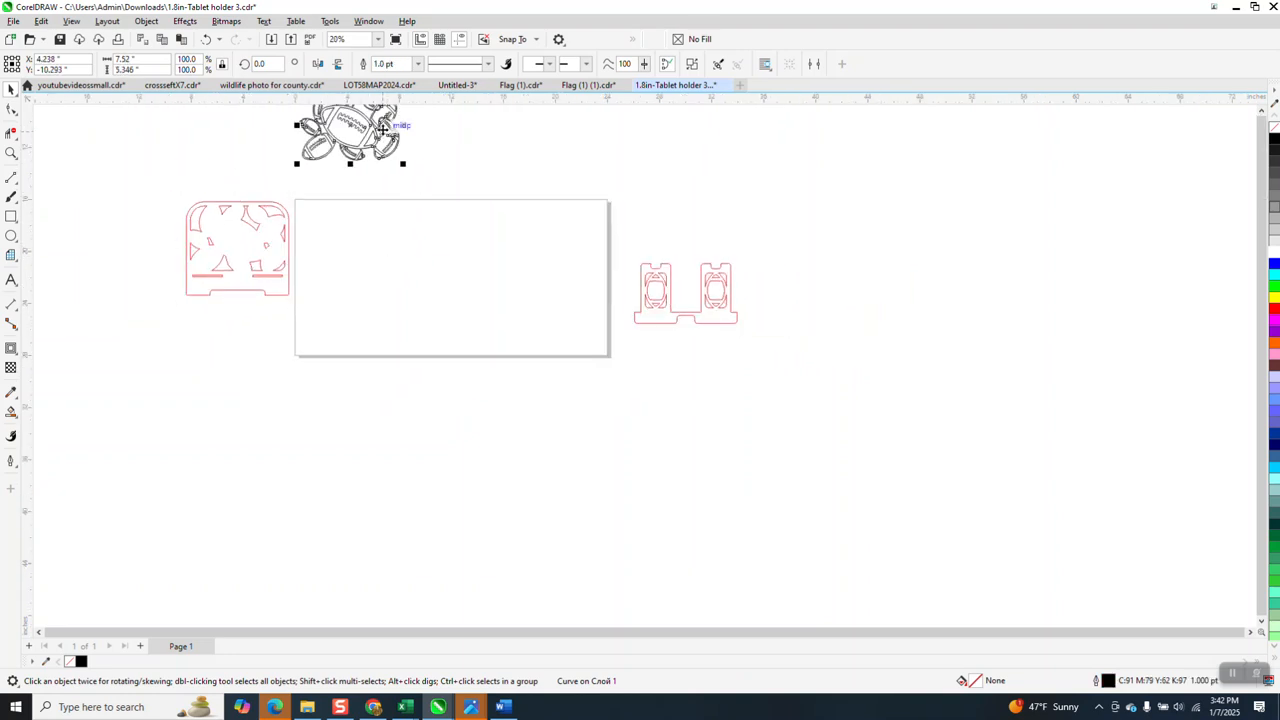
key(Down)
Step: Set the outline width of the football artwork to Hairline
click(11, 152)
drag(283, 200, 485, 304)
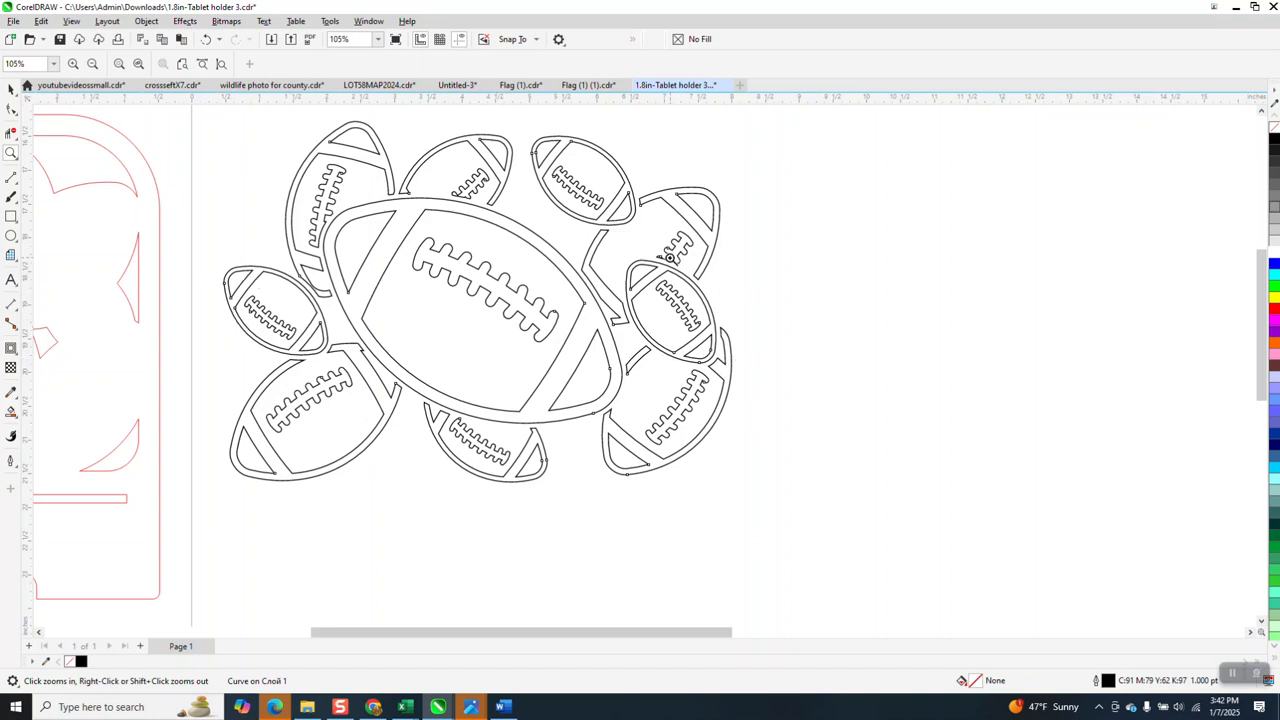
click(11, 89)
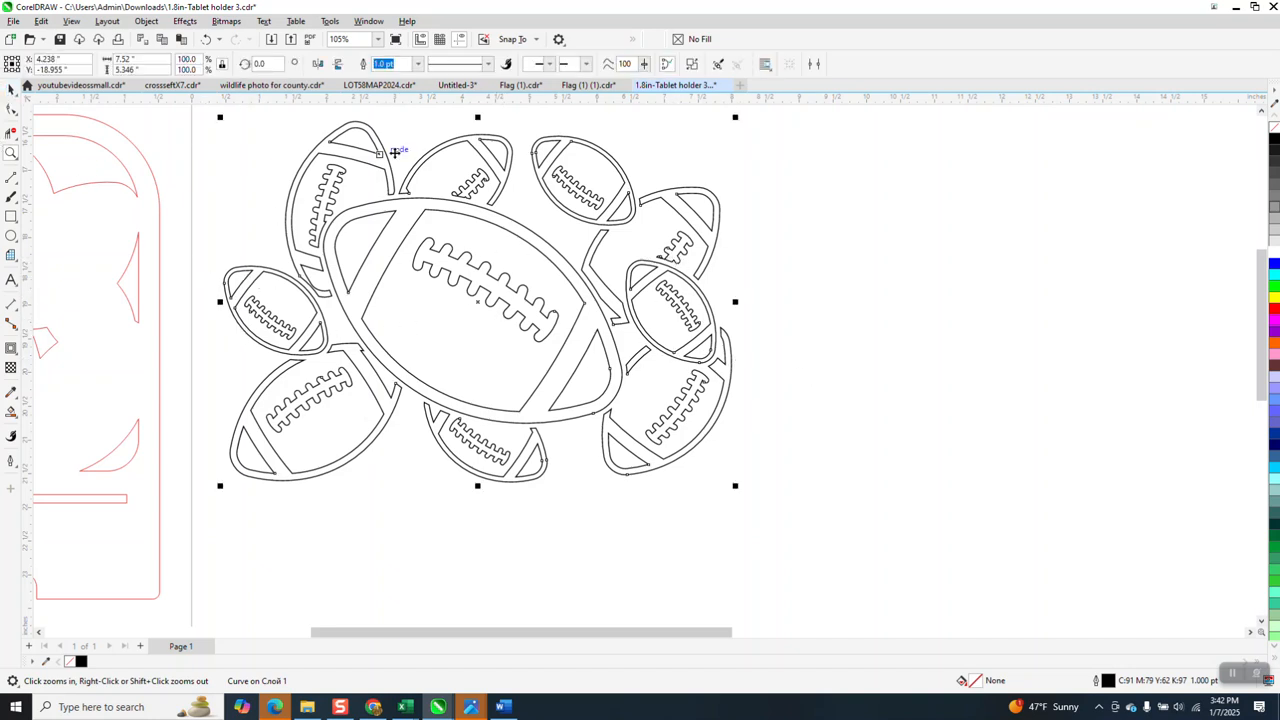
click(417, 63)
click(399, 86)
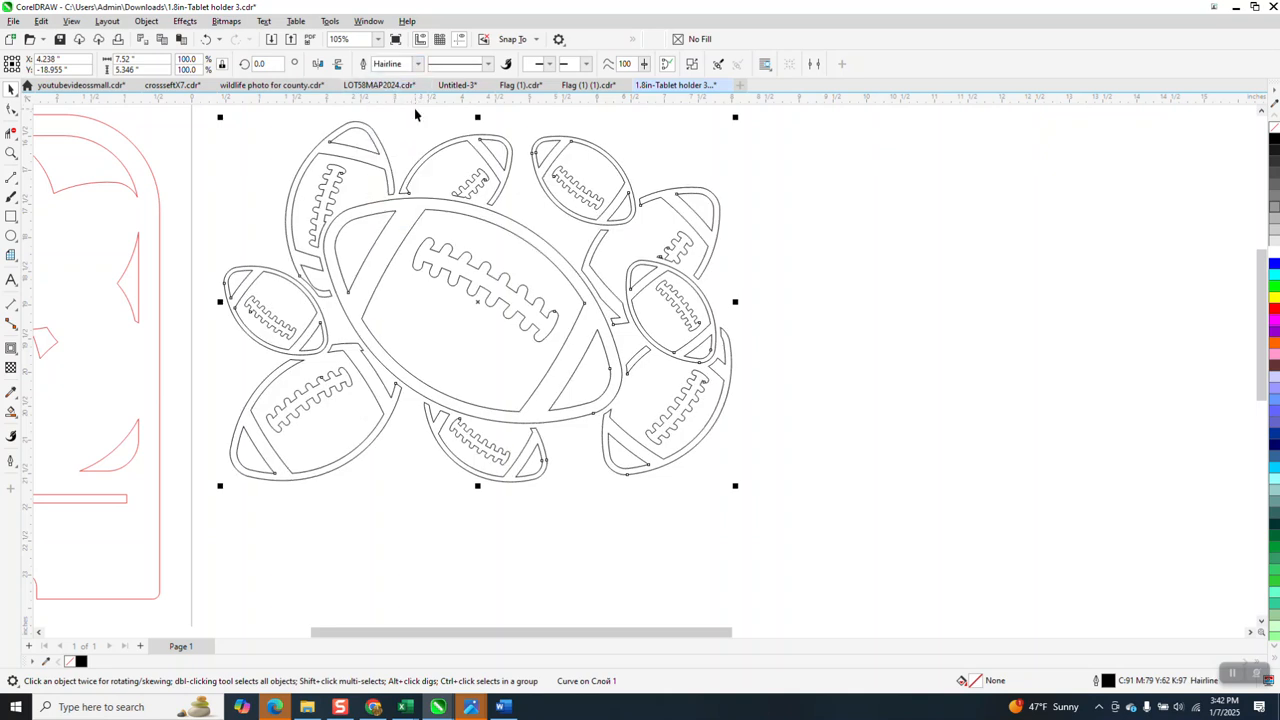
Step: Select the red cut panel beside the page to compare it with the football artwork
scroll(628, 363, down, 1)
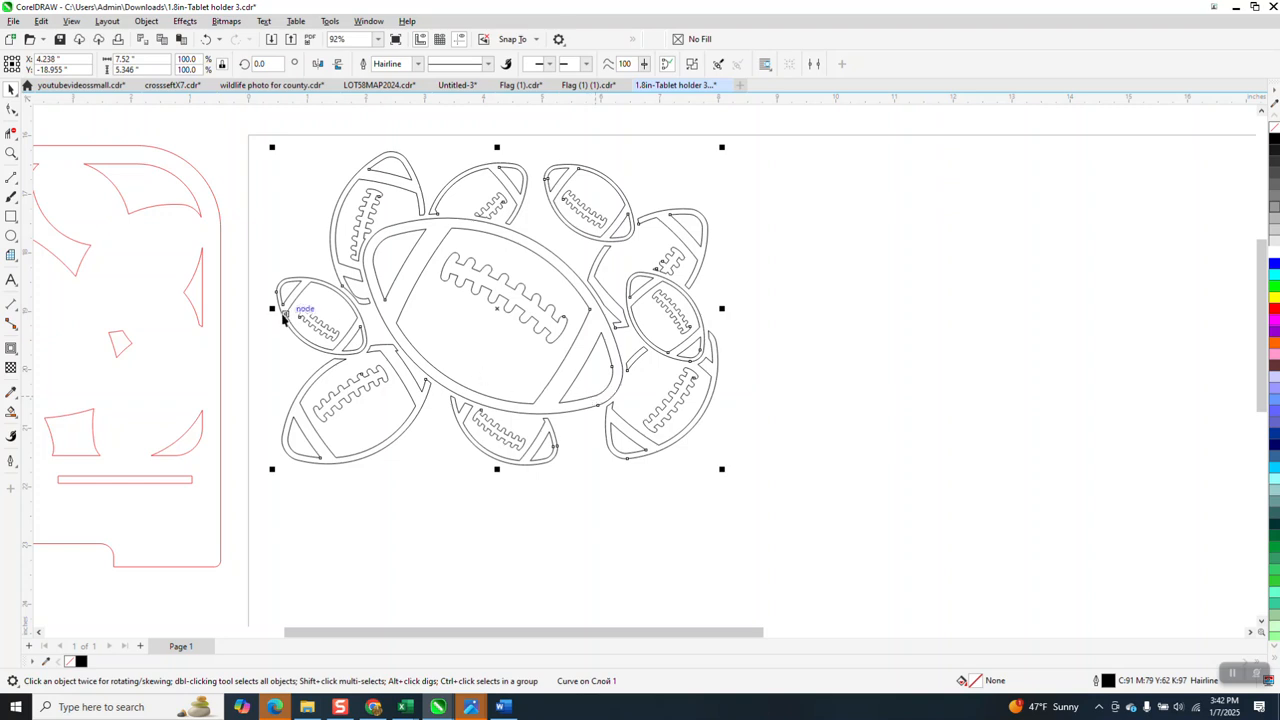
click(190, 284)
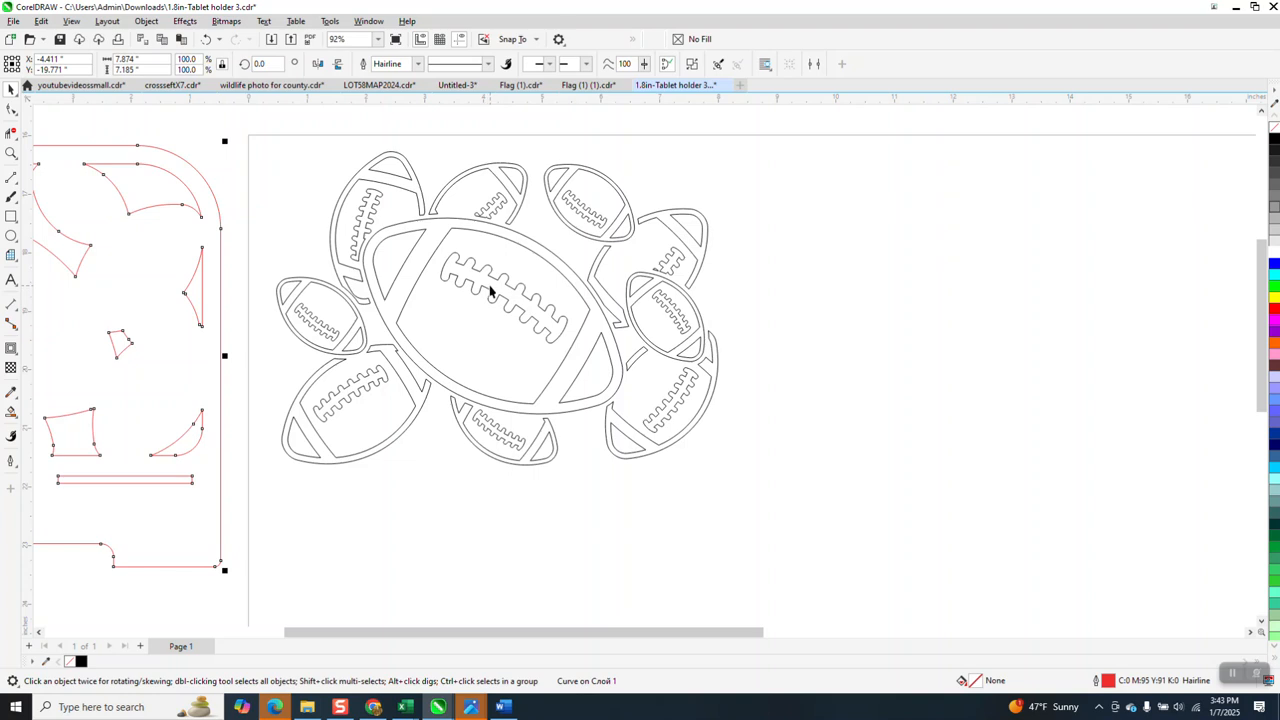
Step: Nudge the football artwork up off the page and nudge the red cut panel right, back onto the page
click(559, 260)
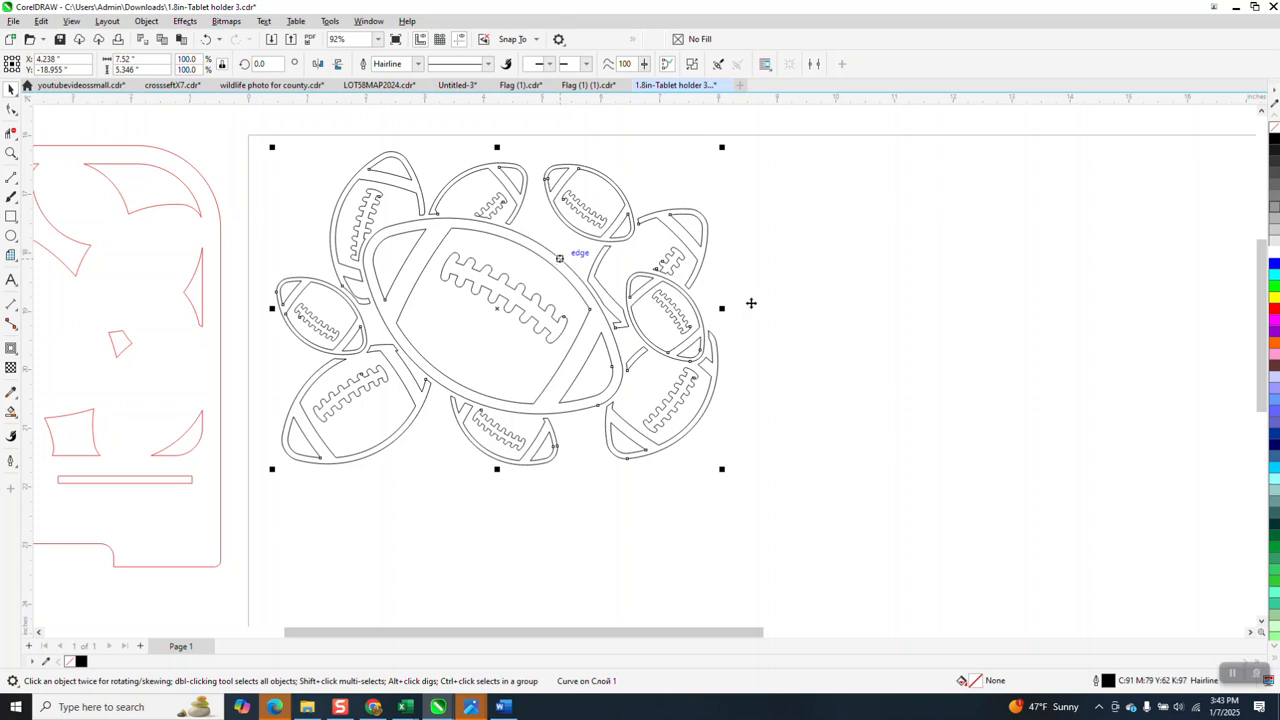
scroll(565, 315, down, 5)
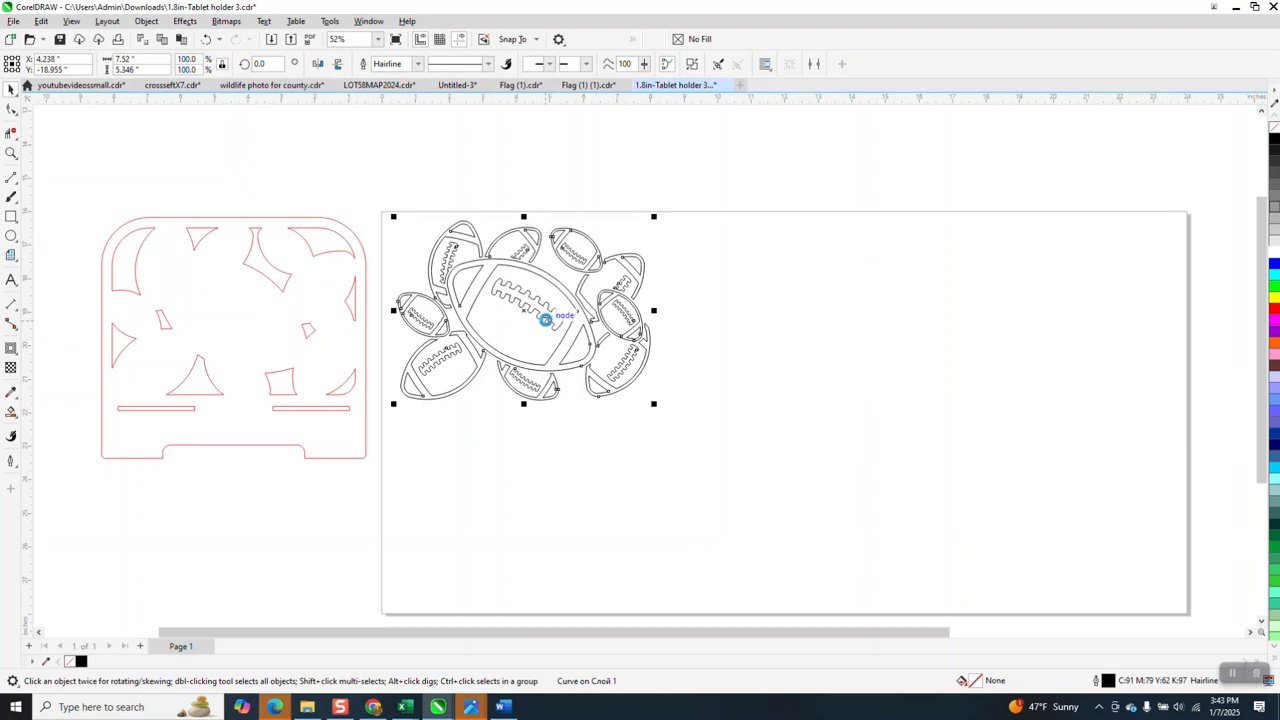
key(ctrl+z)
click(349, 296)
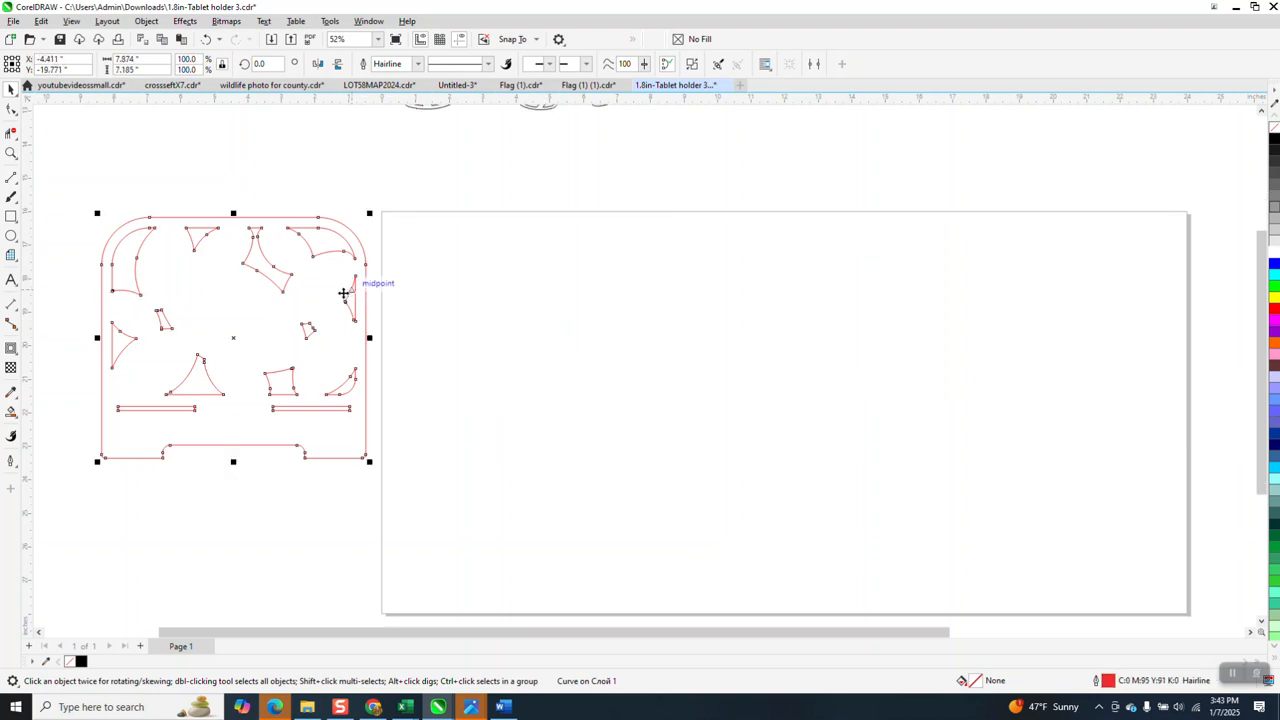
key(ctrl+z)
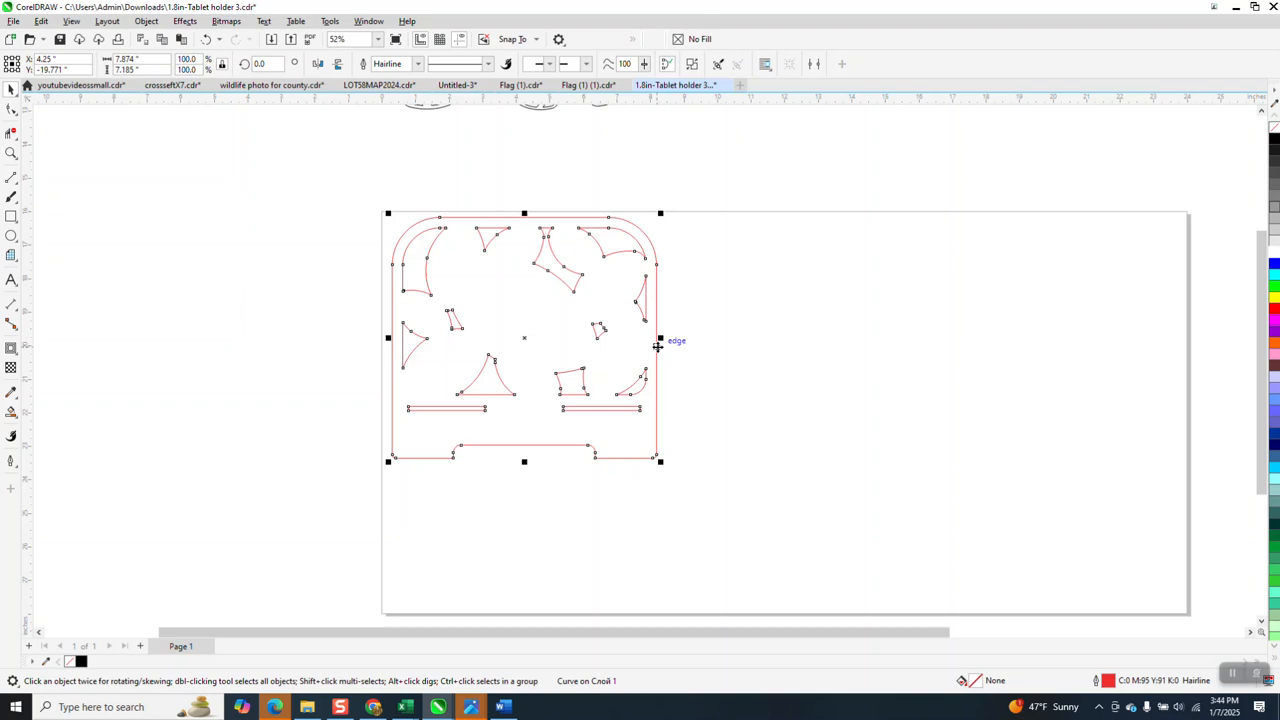
Step: Examine the red cut panel's cutouts, slots and outer contour up close without the football artwork over them
click(11, 153)
drag(372, 203, 756, 498)
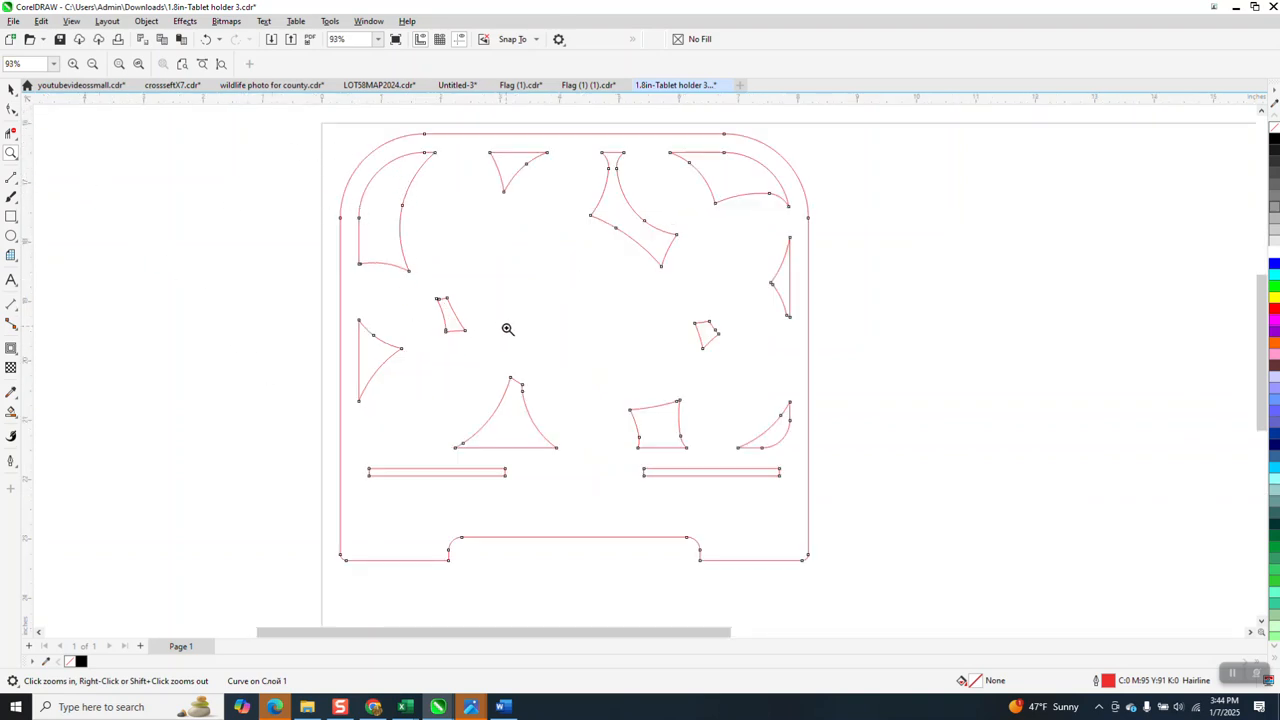
click(11, 89)
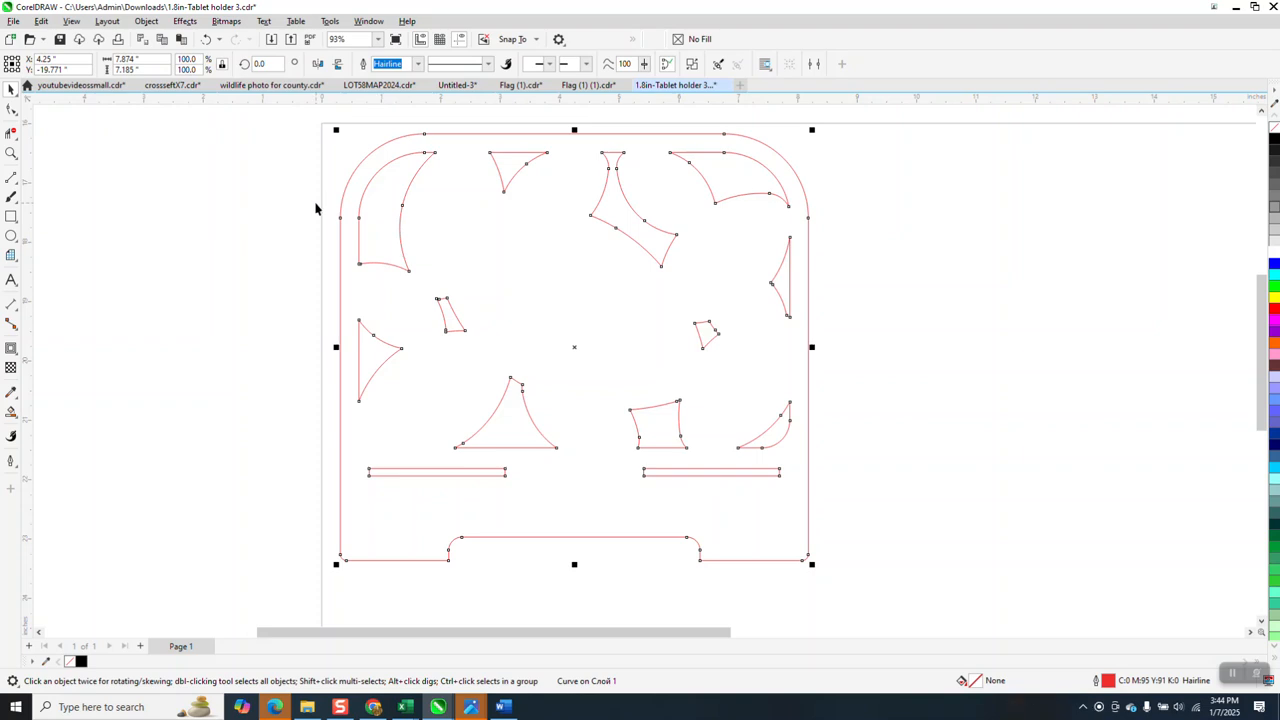
scroll(551, 297, down, 5)
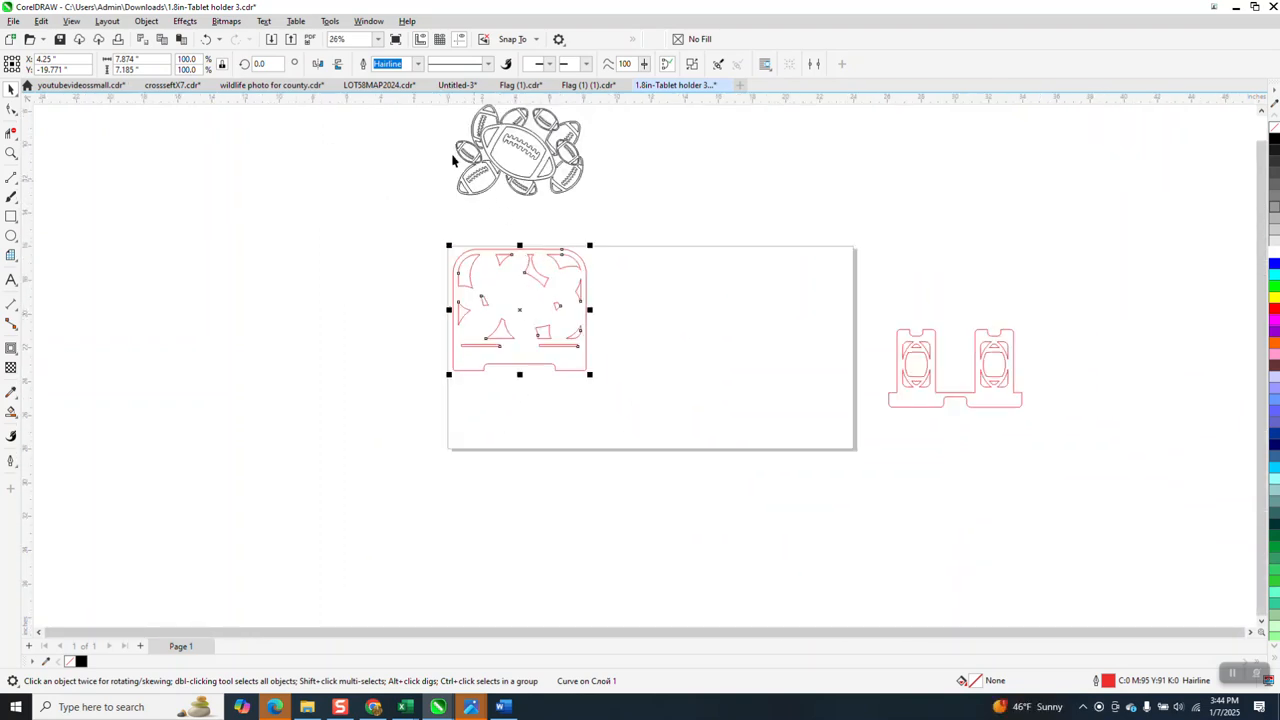
Step: Nudge the football artwork back down onto the red cut panel
scroll(455, 160, down, 1)
click(532, 165)
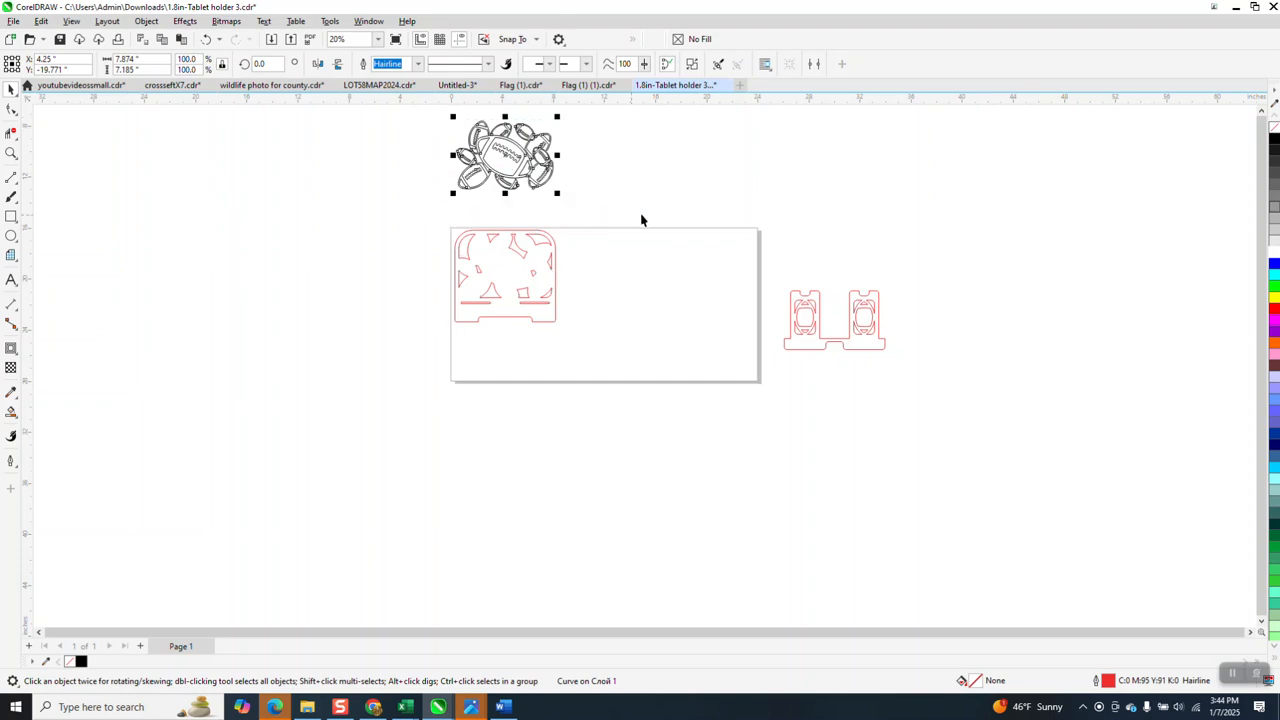
key(ctrl+z)
Step: Place the red two-legged support piece on the page, right beside the tablet panel
drag(784, 275, 609, 273)
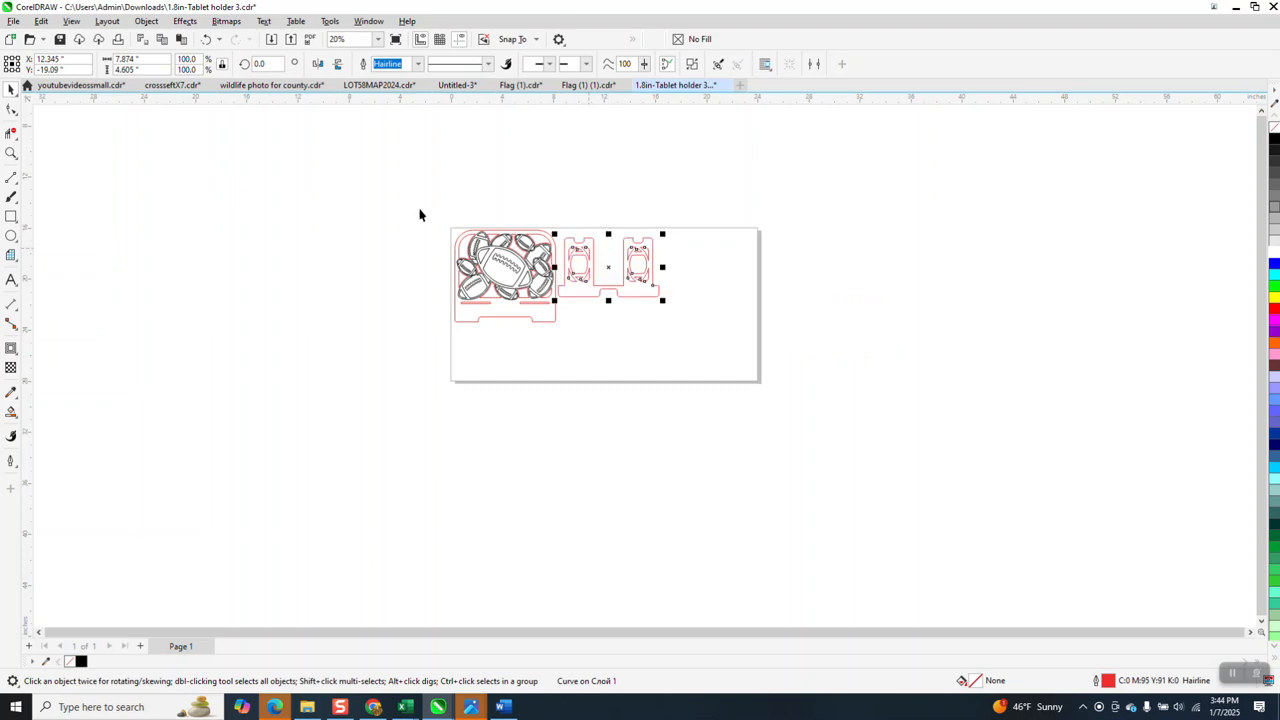
click(11, 152)
drag(443, 214, 740, 356)
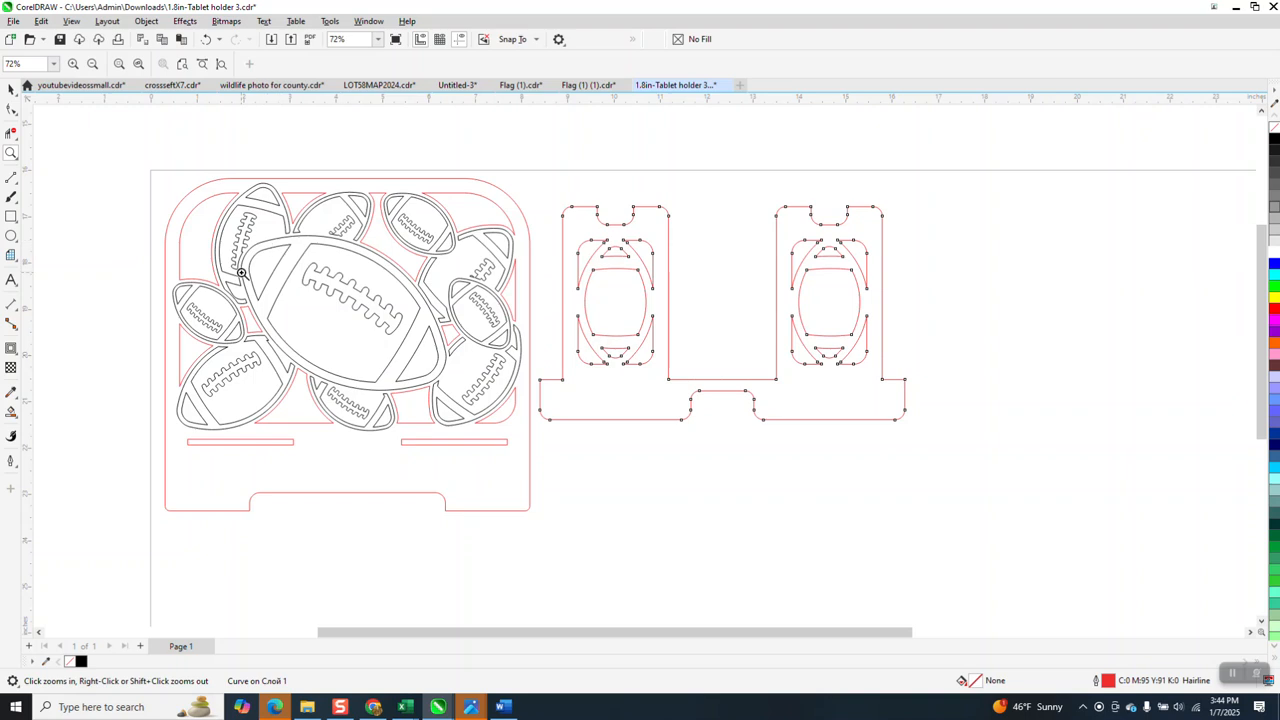
Step: Try a Smart Fill in gold #CC9933 without outline on the solid area of the tablet panel, and undo it
click(11, 410)
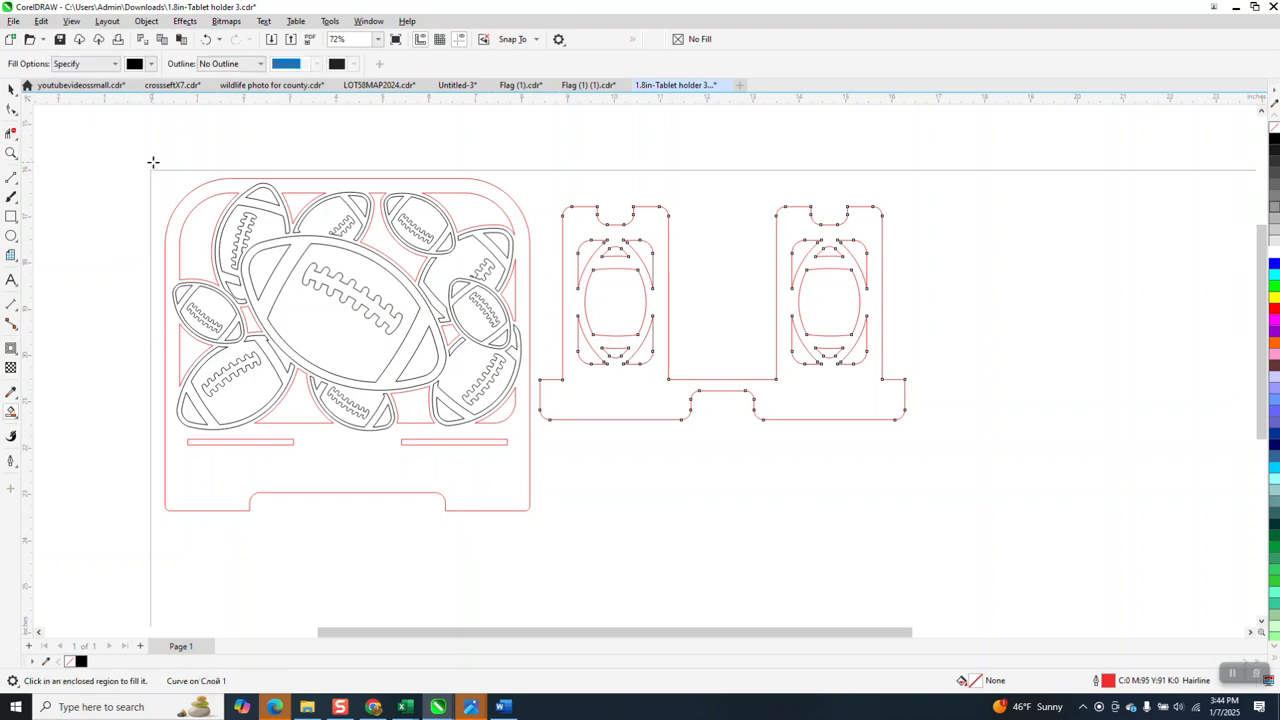
click(152, 65)
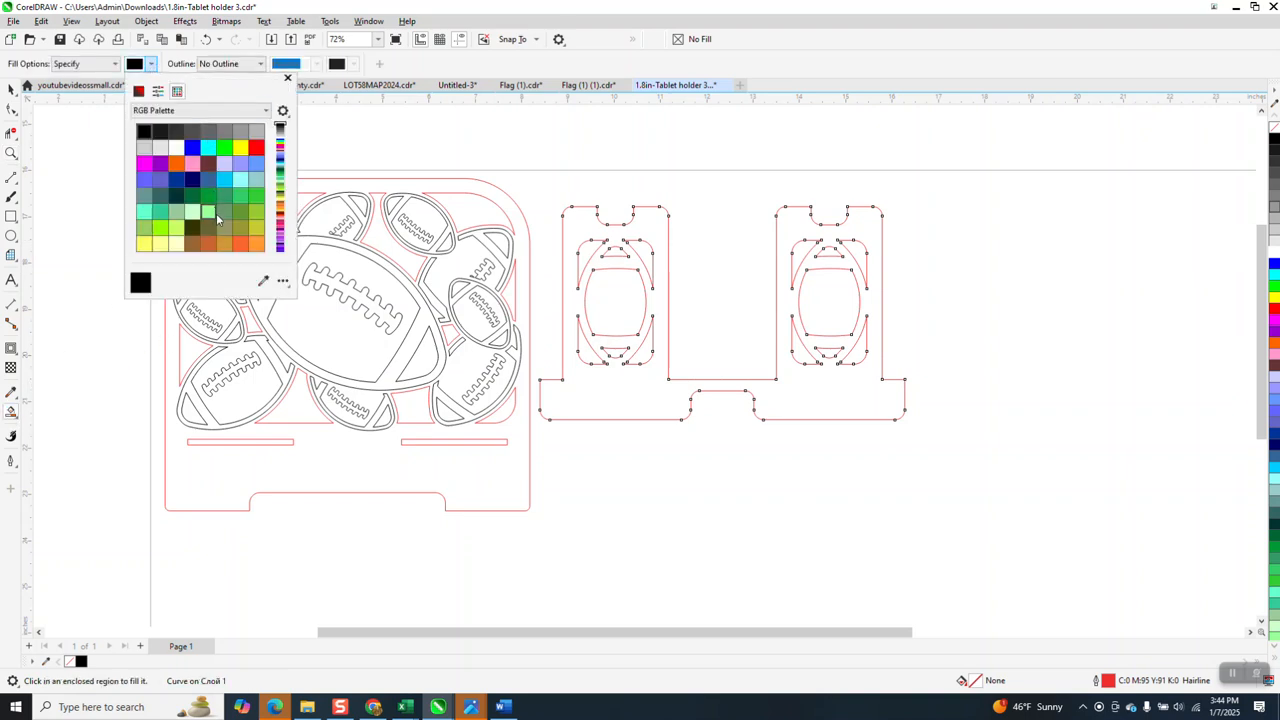
click(226, 245)
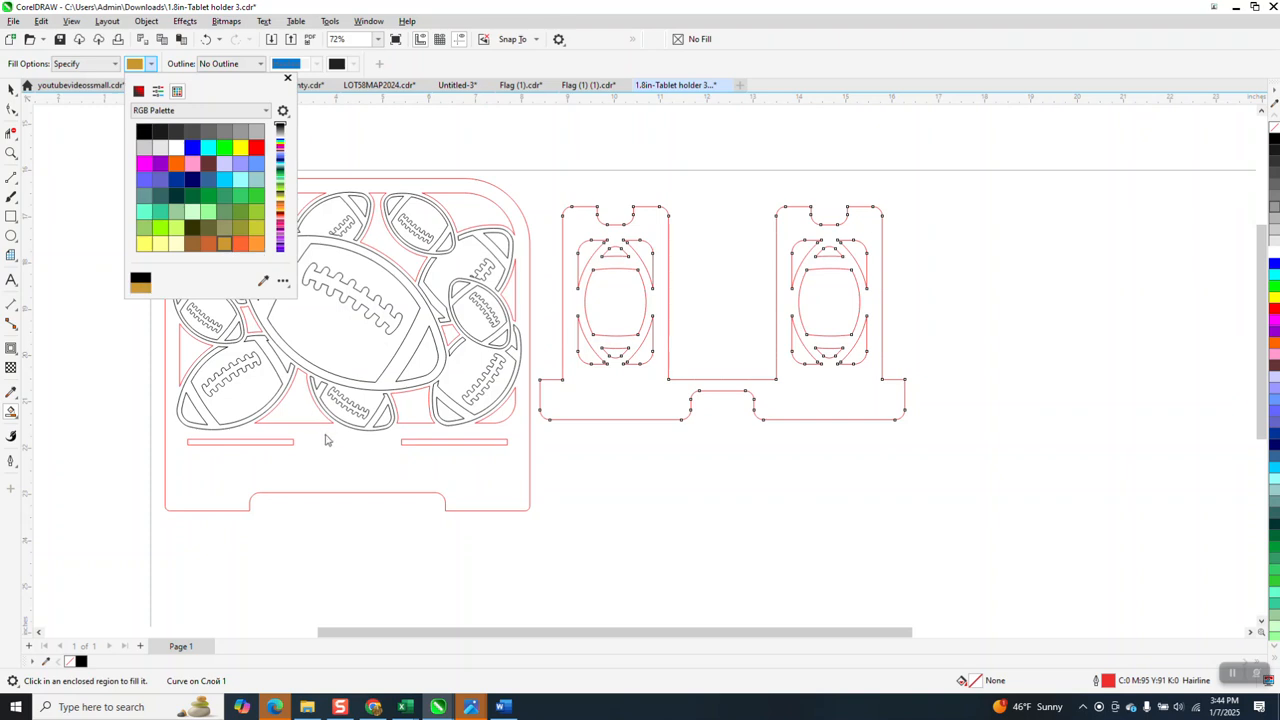
click(333, 453)
click(333, 453)
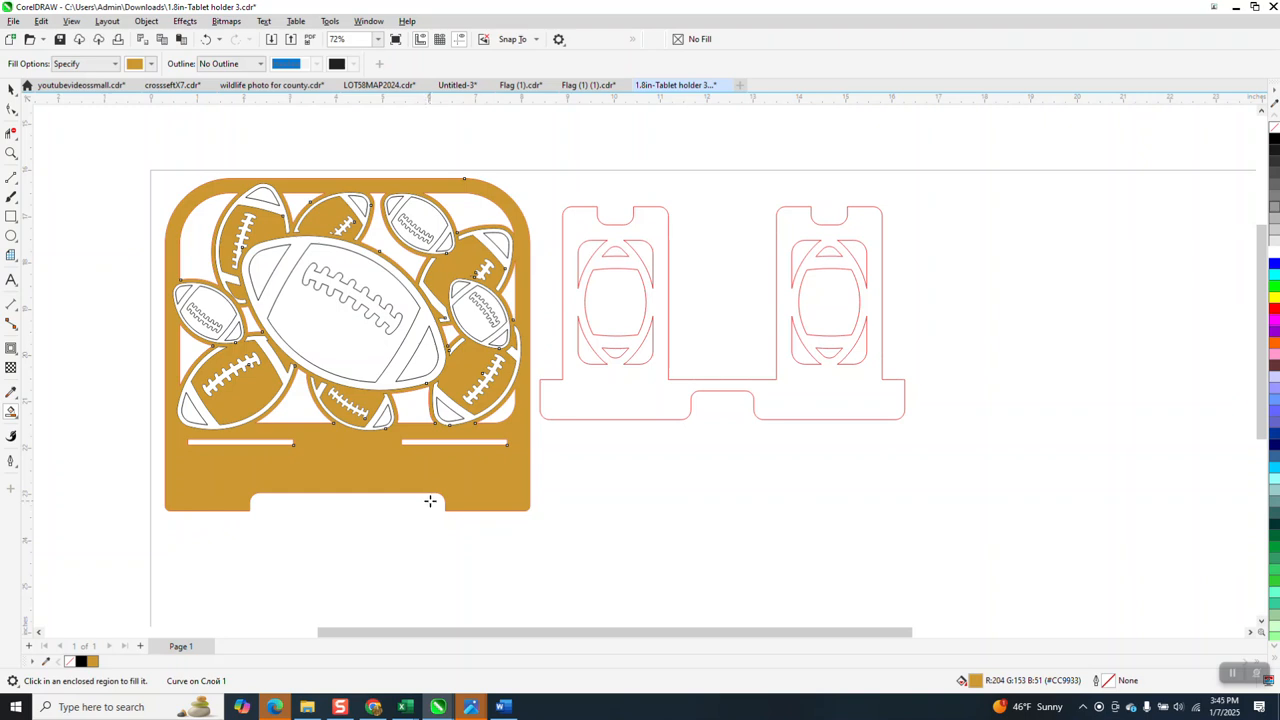
click(205, 40)
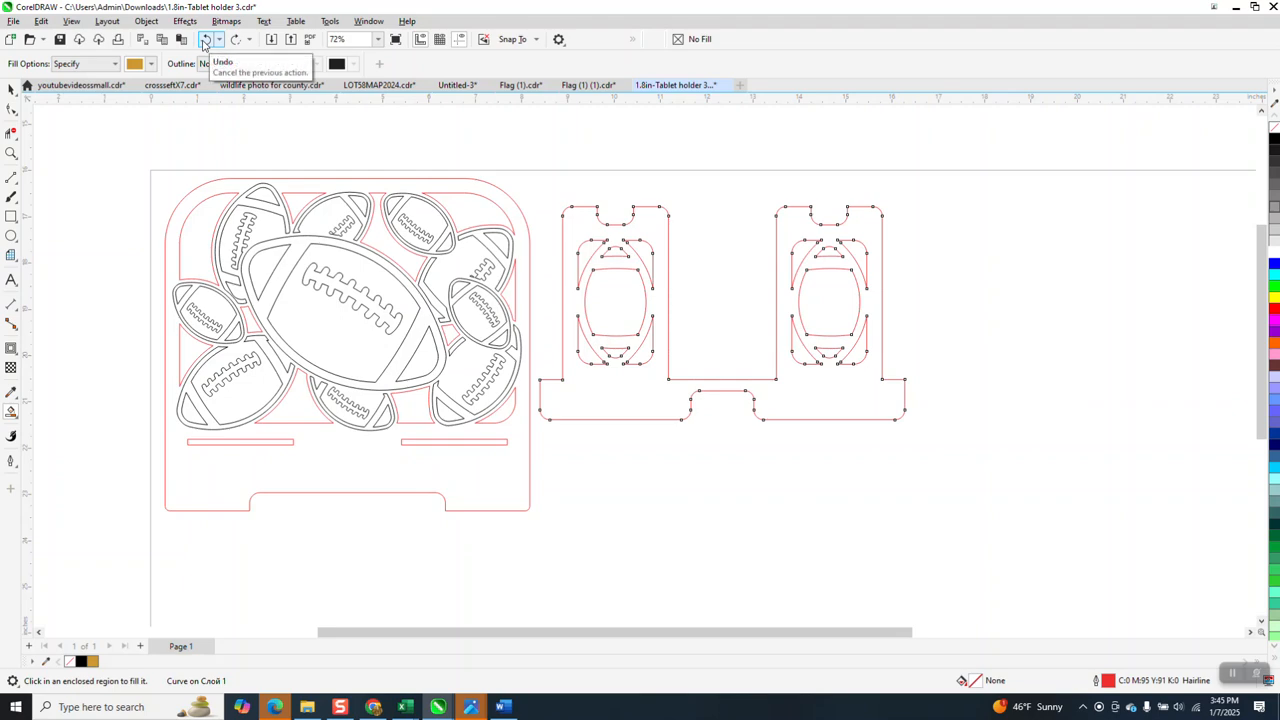
Step: Examine the outlines of the large football and the gaps between the neighbouring footballs up close
click(11, 153)
drag(403, 277, 510, 367)
scroll(544, 429, down, 2)
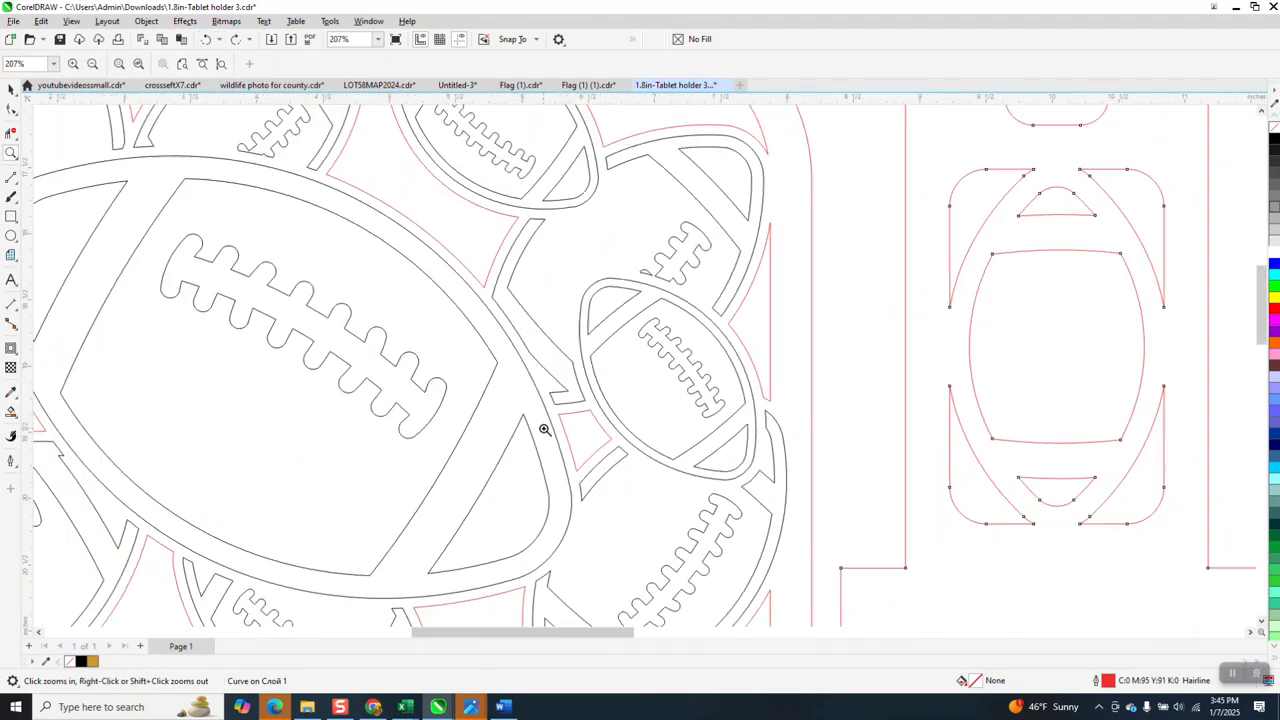
scroll(544, 429, down, 3)
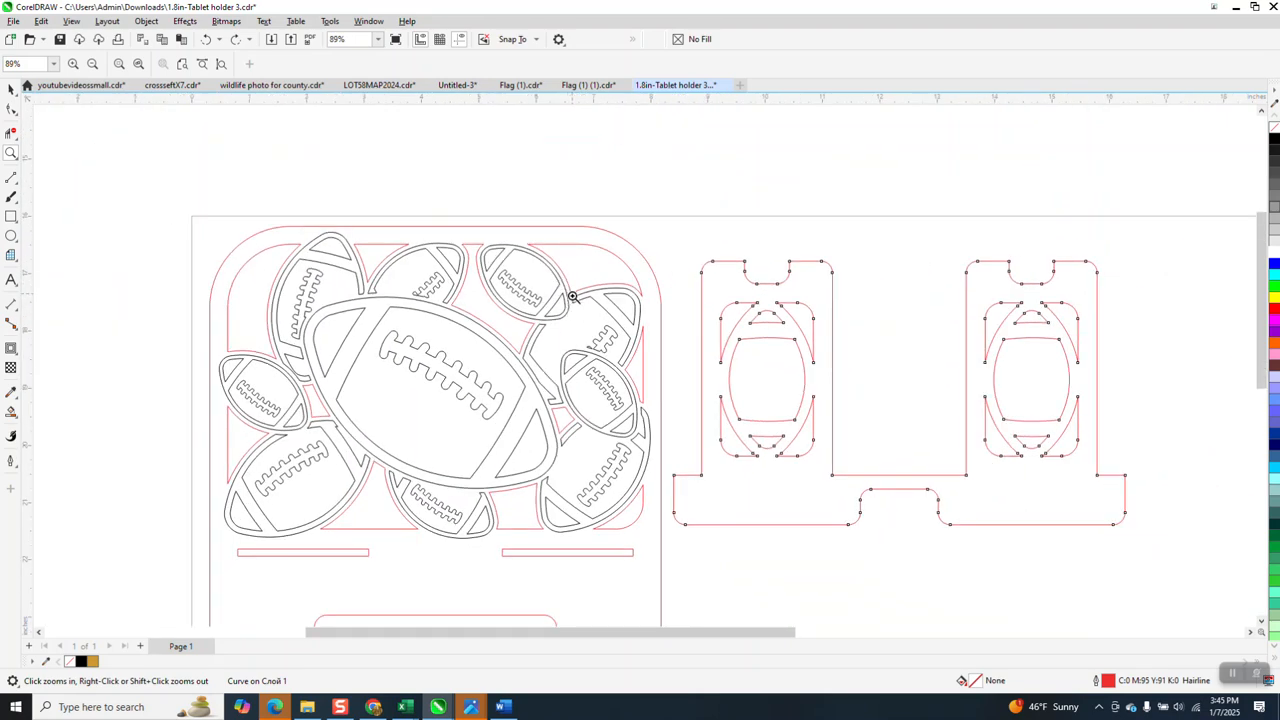
scroll(568, 312, down, 1)
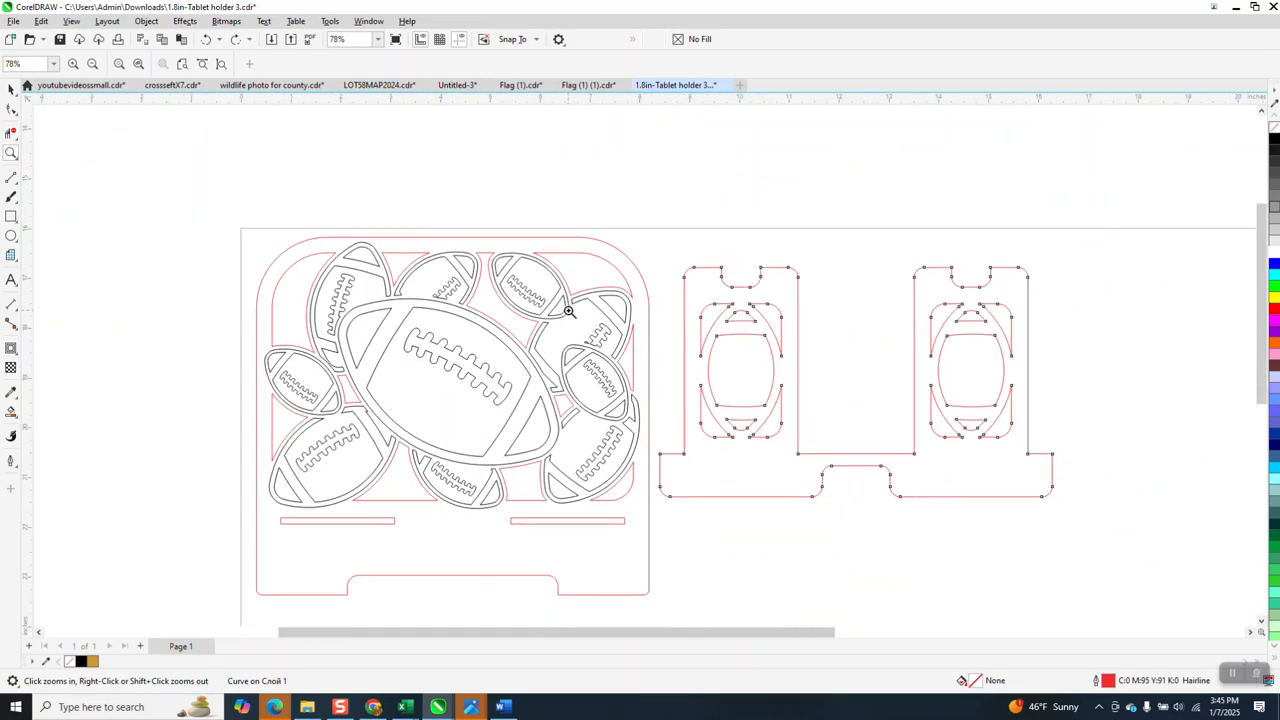
Step: Fill the panel's solid area, the large football's centre and two small football centres with gold #CC9933 using Smart Fill
click(11, 411)
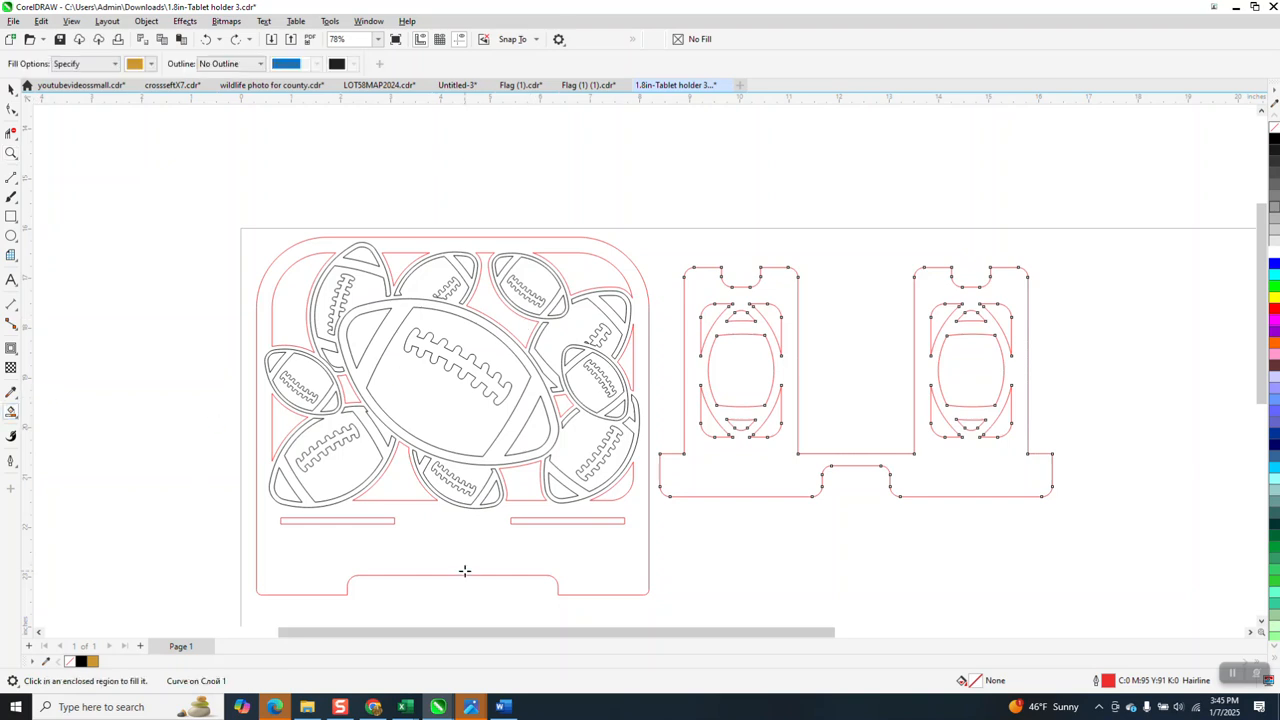
click(466, 563)
click(412, 416)
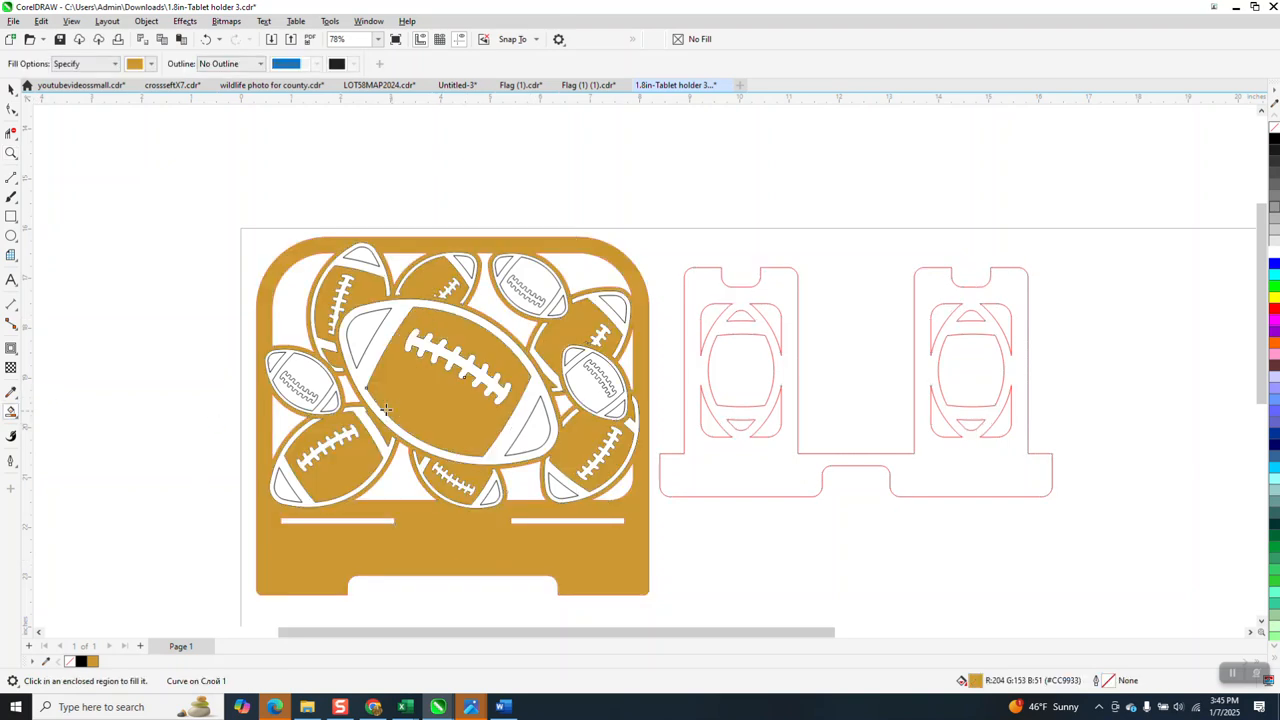
click(316, 381)
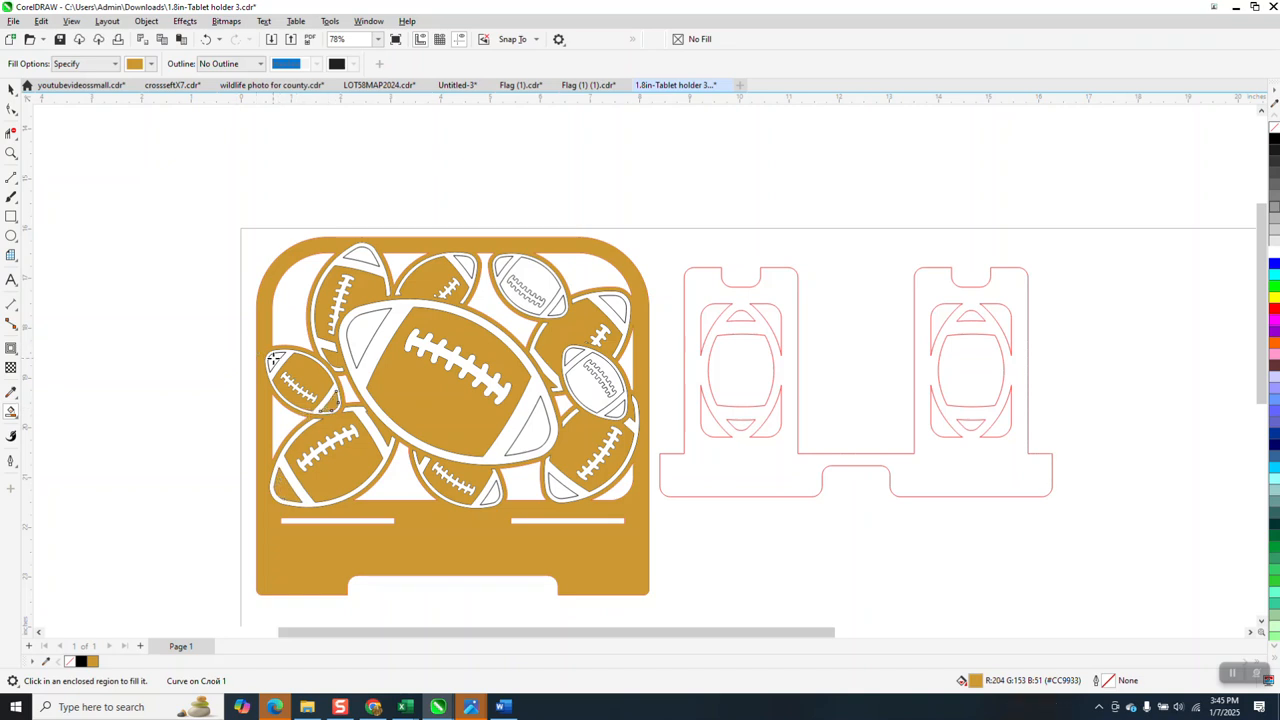
click(541, 286)
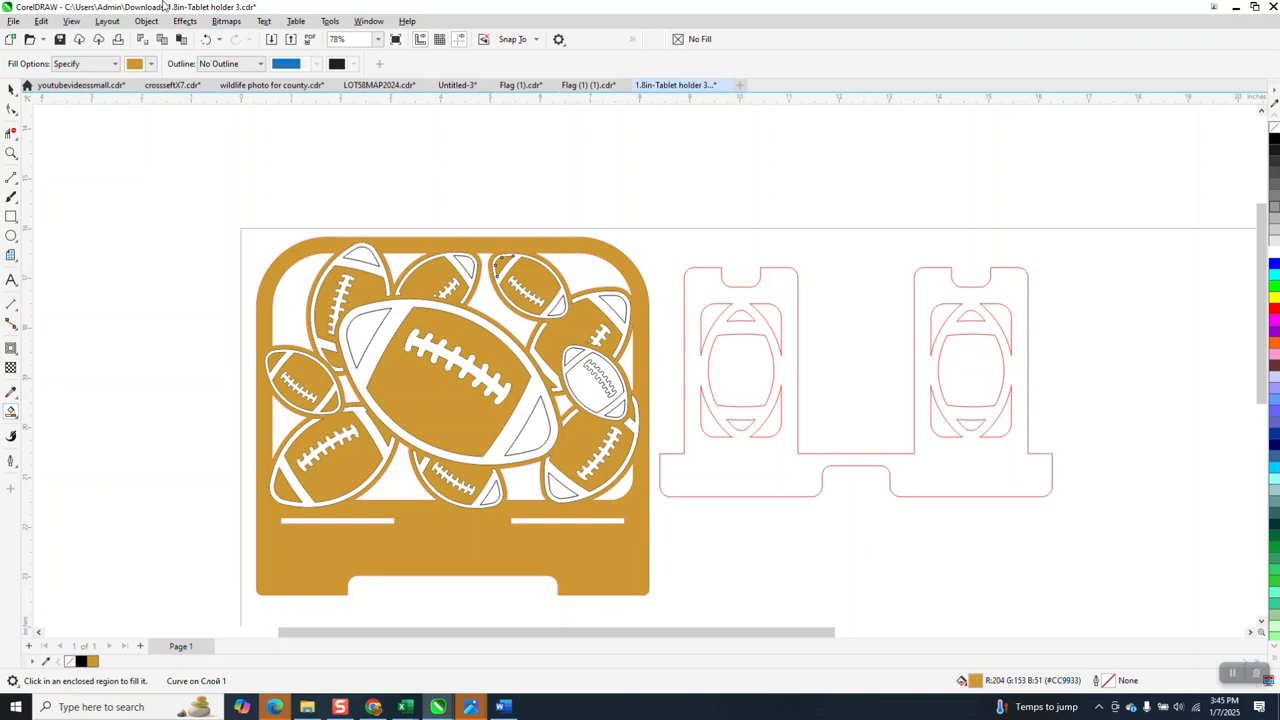
Step: Undo the gold fills on the panel and footballs, along with the support piece's move onto the page
click(206, 40)
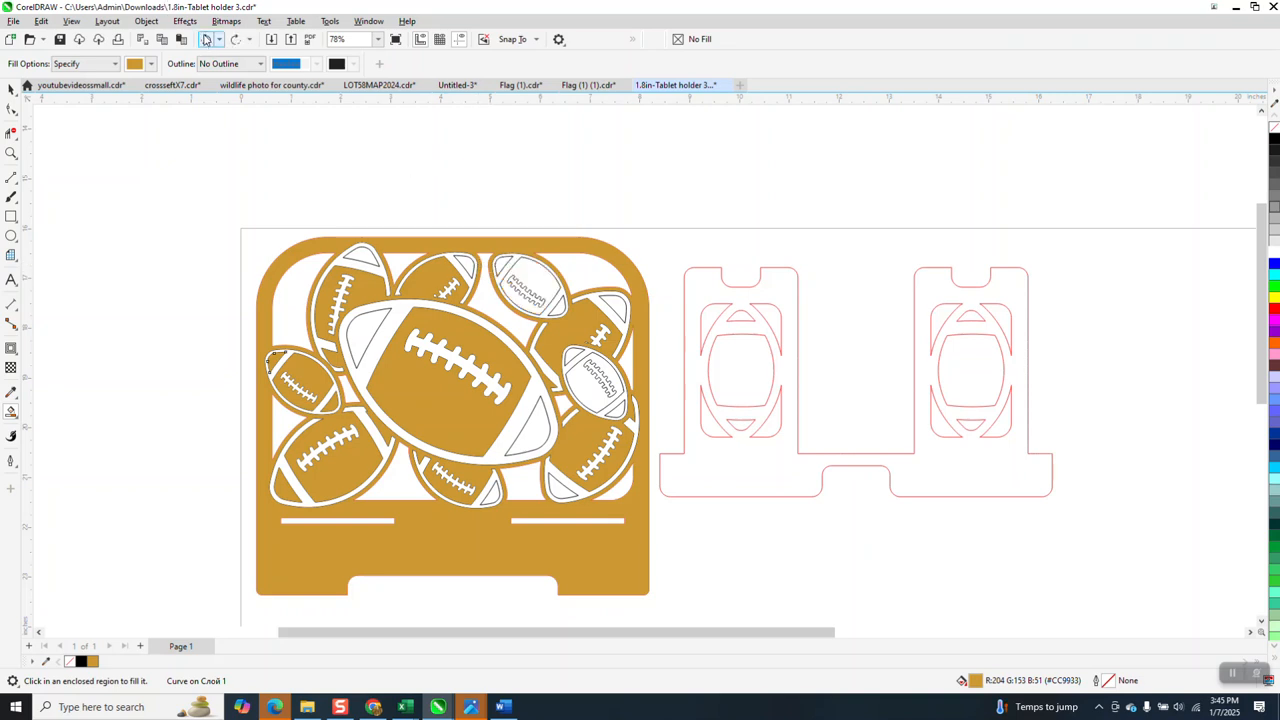
click(206, 39)
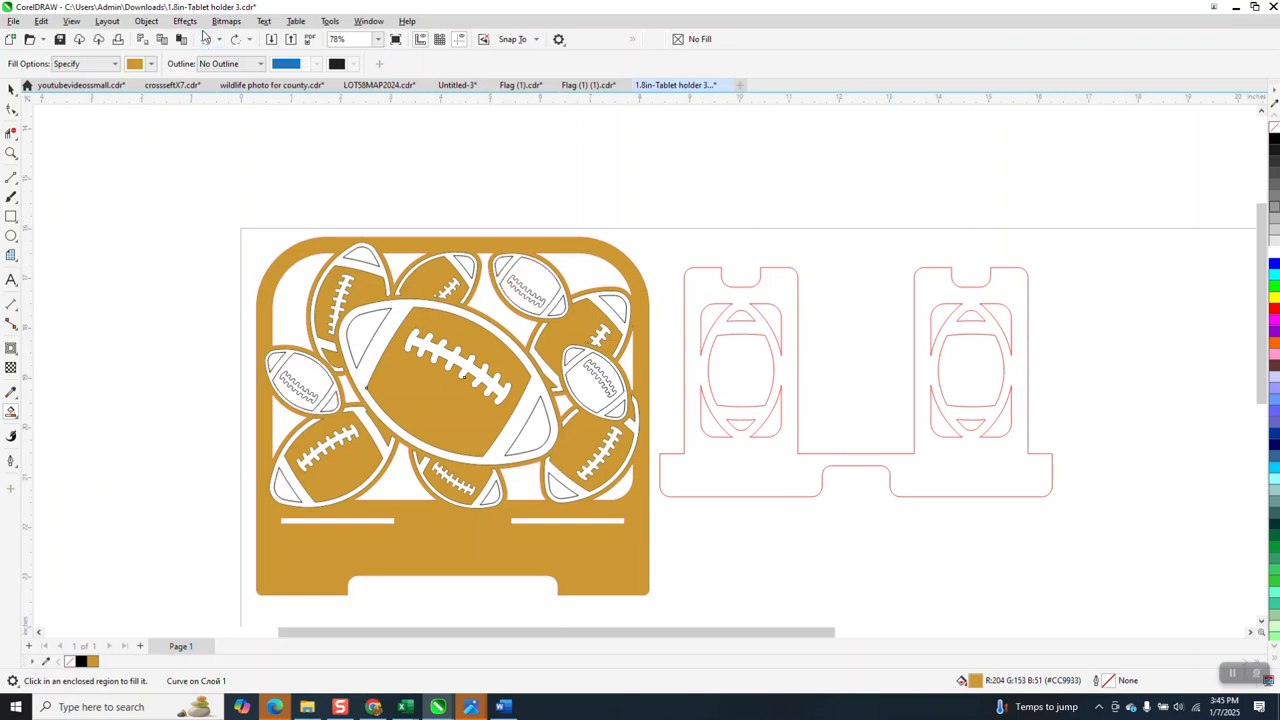
click(206, 39)
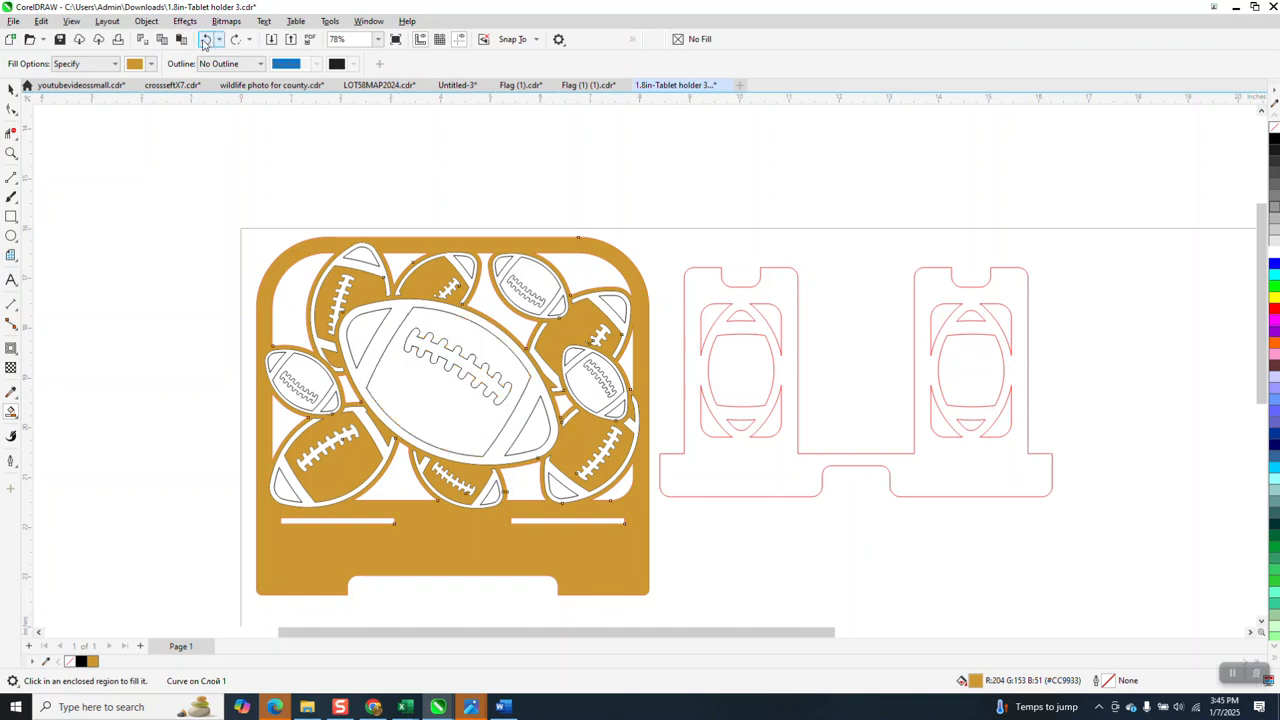
click(206, 40)
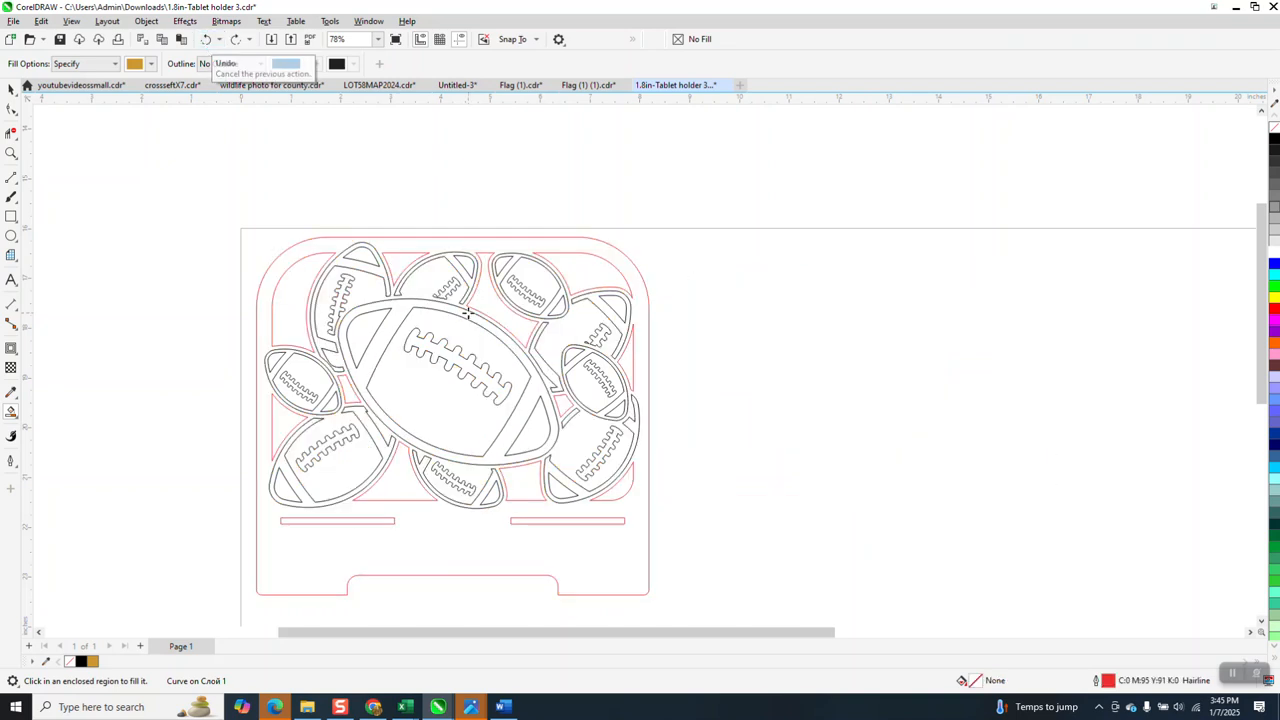
click(11, 88)
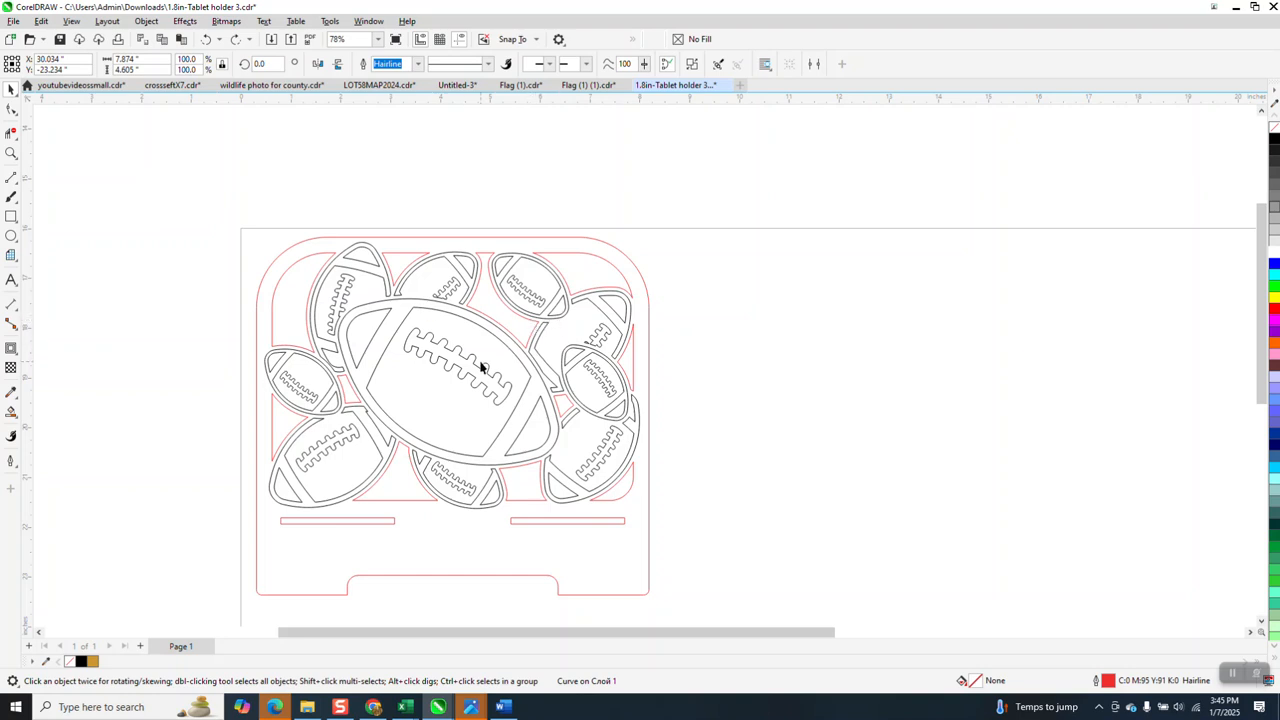
scroll(604, 407, down, 2)
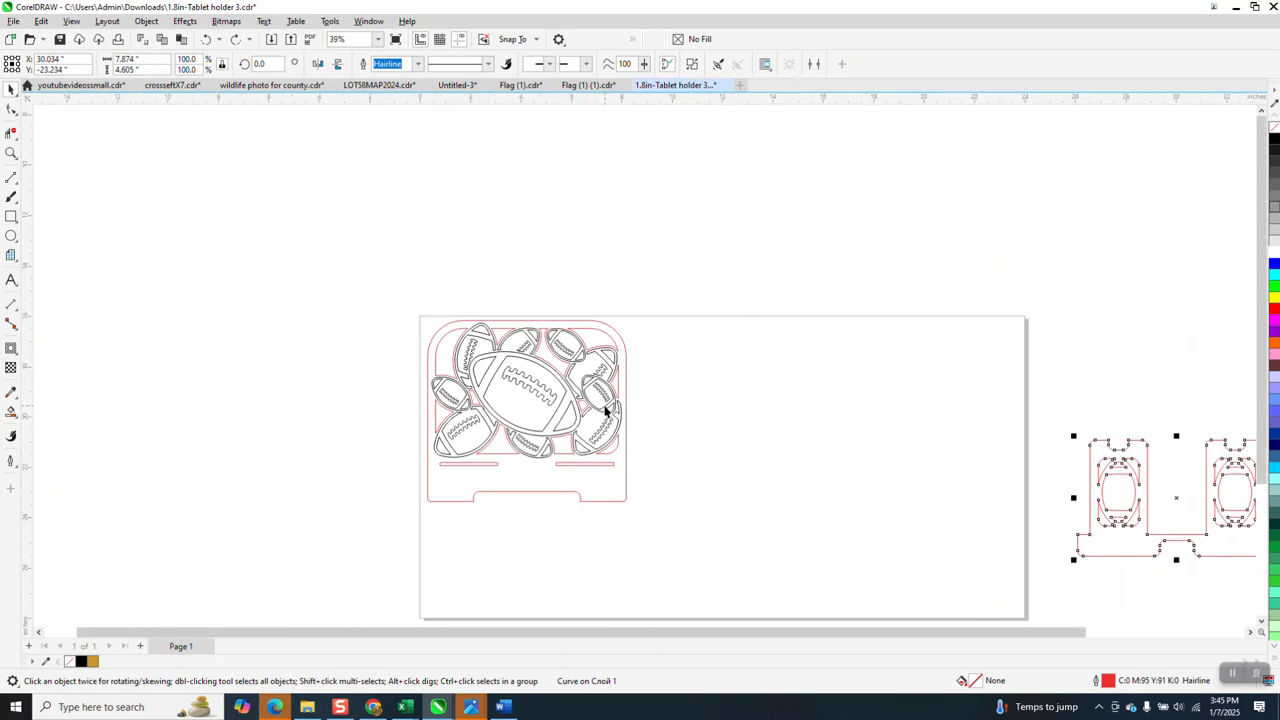